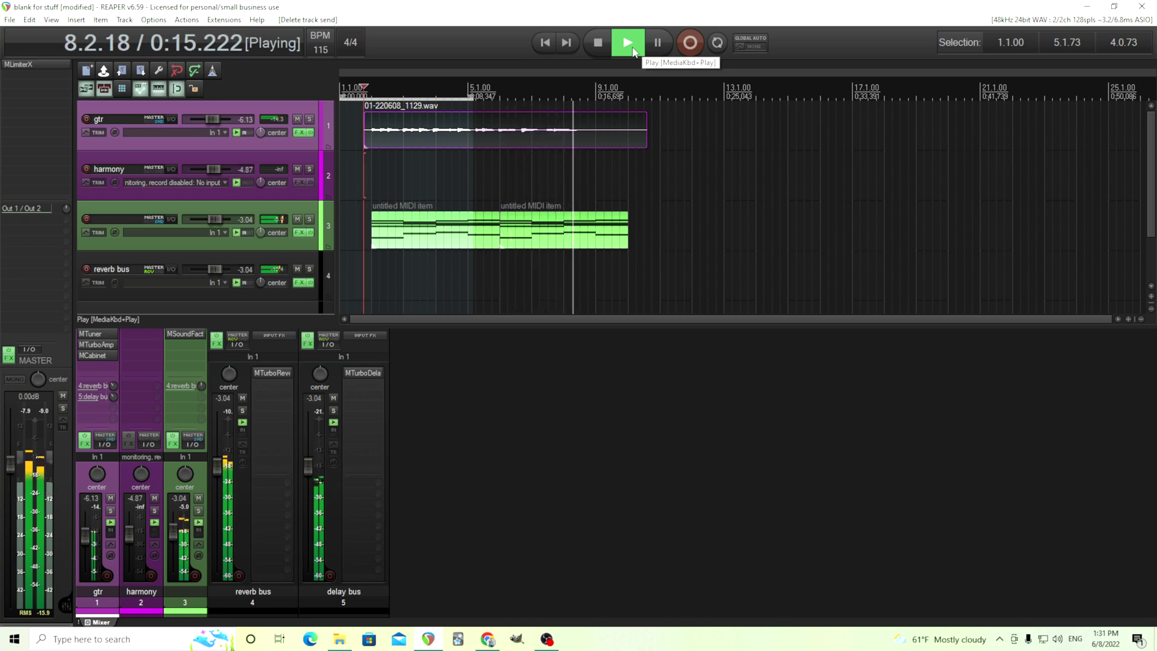
- Stop playback and add the MHarmonizerMB plugin to the harmony track's effects
{"action": "left_click", "coordinate": [599, 44]}
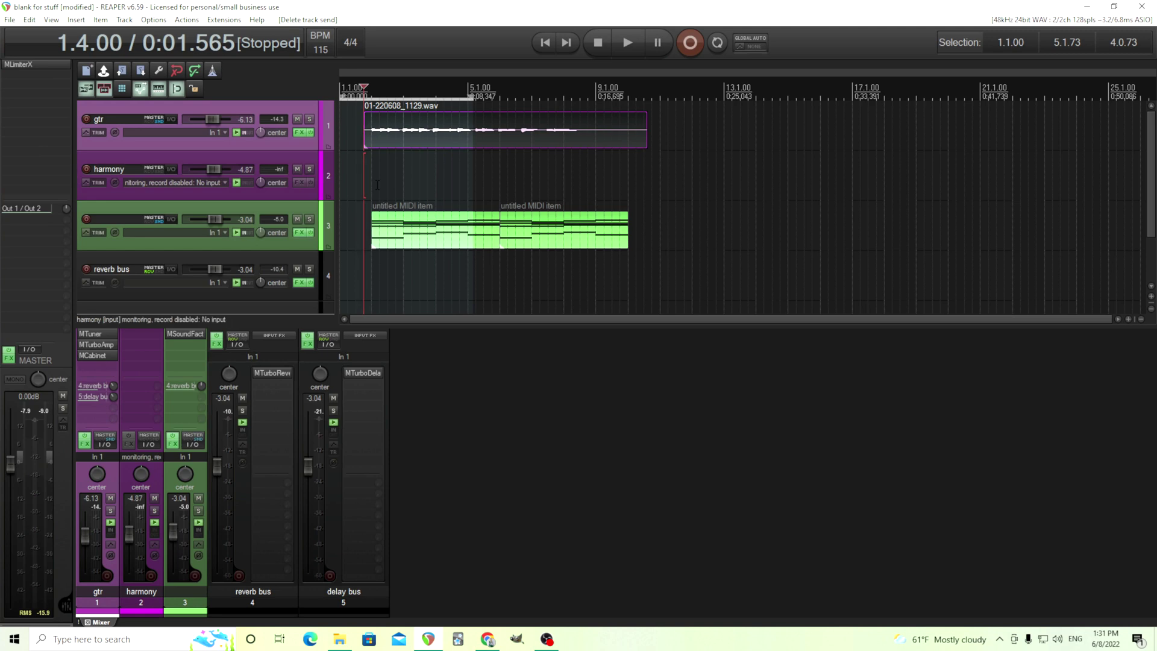
{"action": "right_click", "coordinate": [137, 344]}
{"action": "mouse_move", "coordinate": [164, 360]}
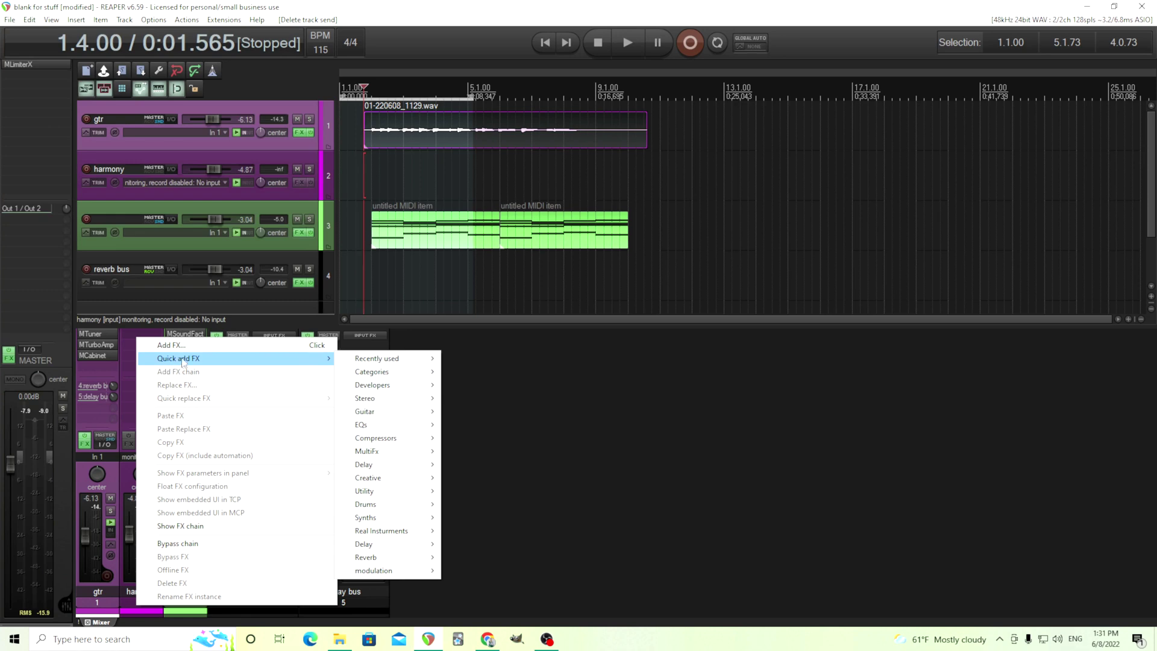
{"action": "mouse_move", "coordinate": [387, 483]}
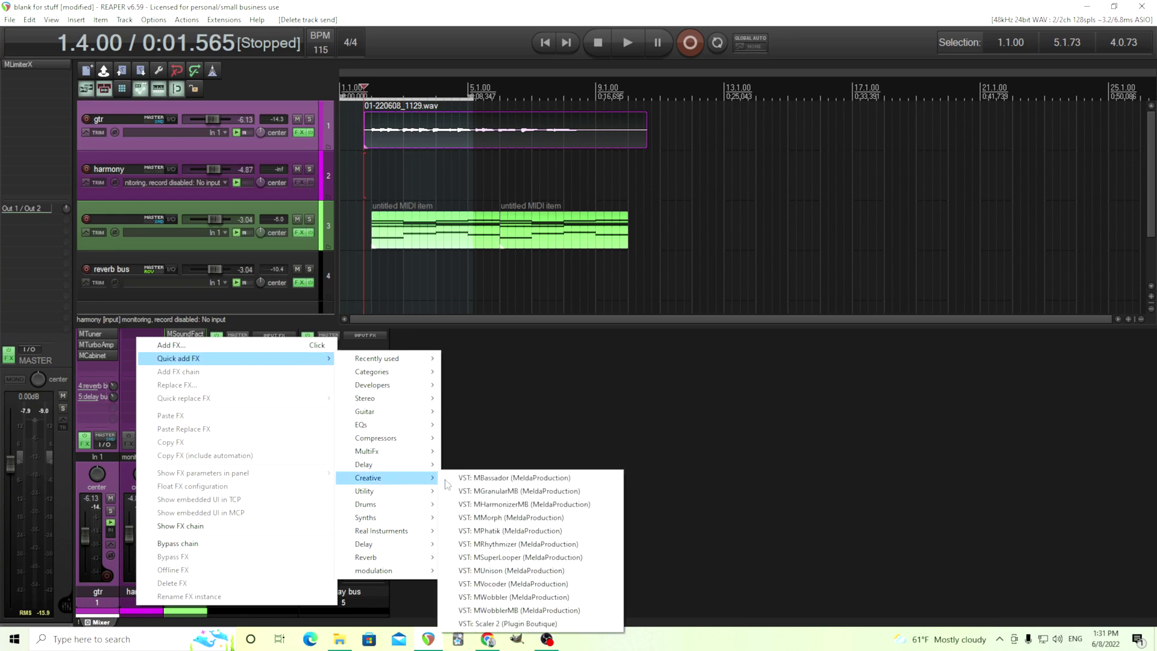
{"action": "left_click", "coordinate": [476, 503]}
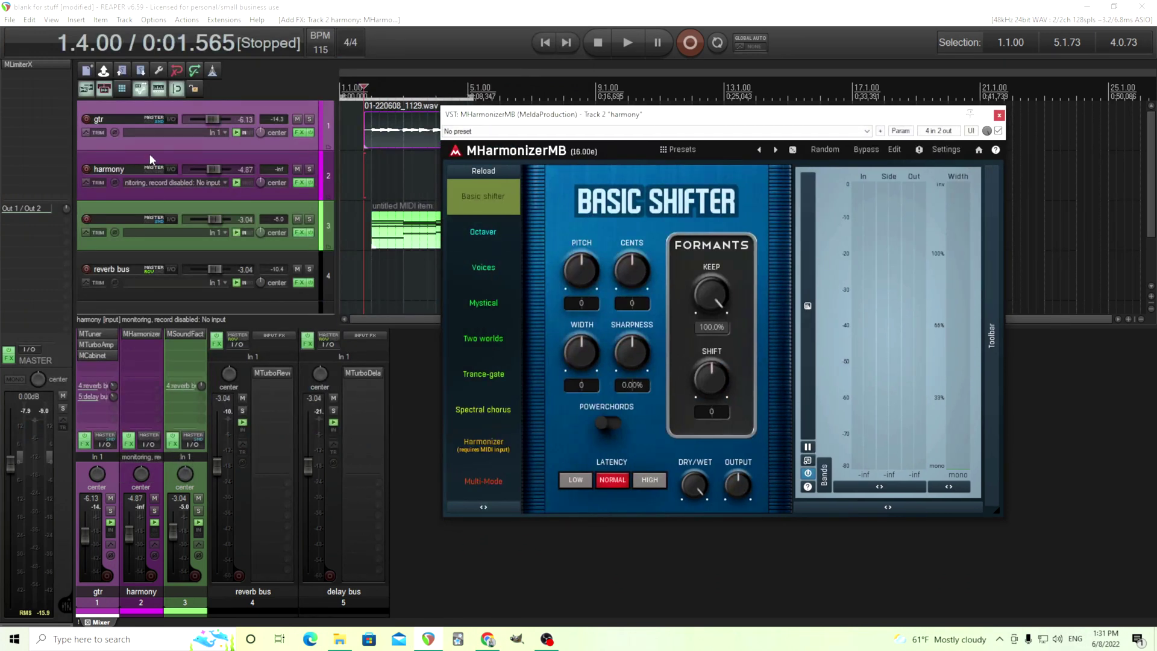
- Create a send from the gtr track to the harmony track and close its send controls
{"action": "left_click", "coordinate": [105, 451]}
{"action": "left_click_drag", "start_coordinate": [141, 421], "coordinate": [142, 424]}
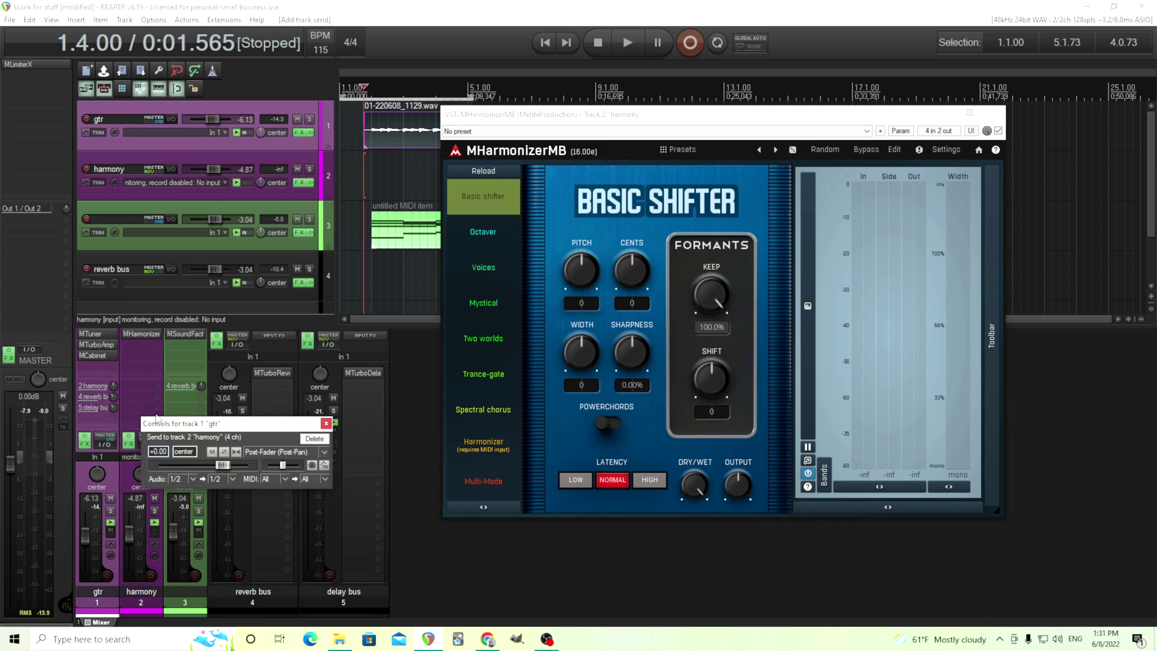
{"action": "left_click", "coordinate": [327, 425]}
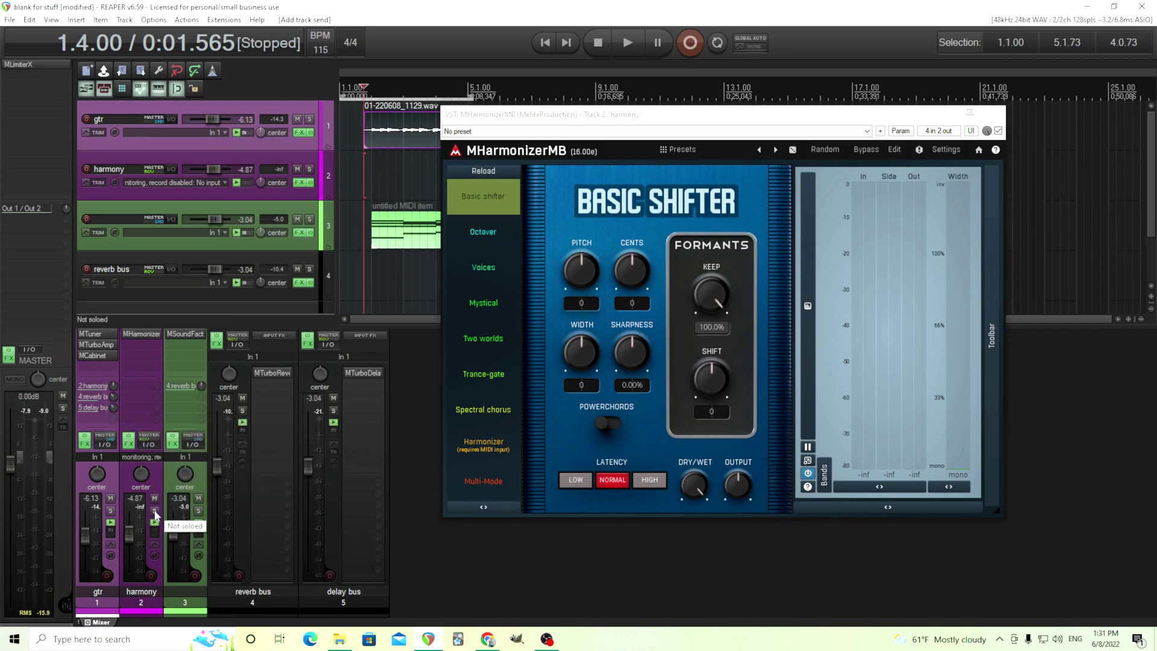
- Raise the Basic Shifter's pitch to +7 while auditioning the harmony track in solo, and unsolo the track
{"action": "left_click", "coordinate": [154, 510]}
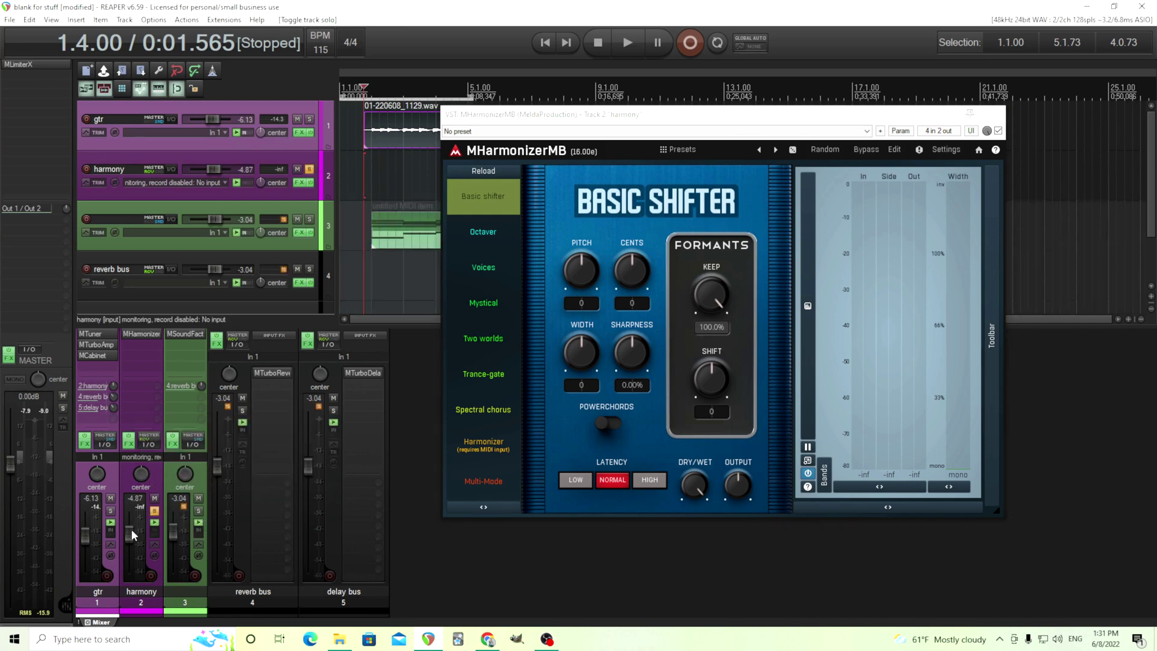
{"action": "left_click", "coordinate": [625, 47]}
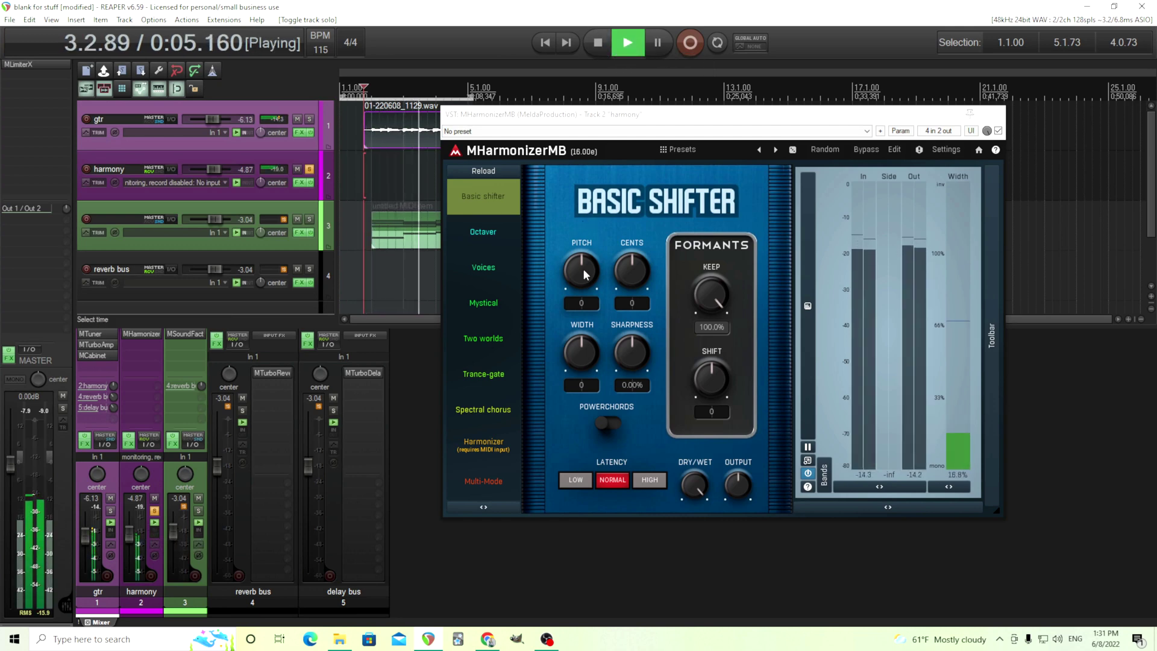
{"action": "left_click_drag", "start_coordinate": [581, 270], "coordinate": [595, 209]}
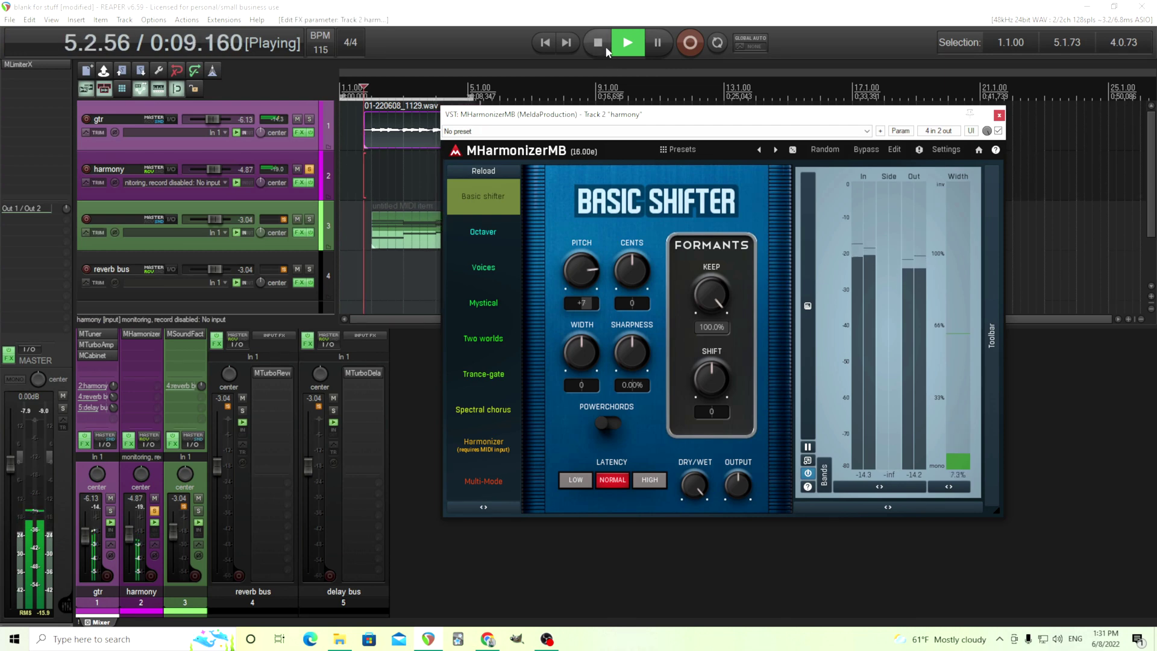
{"action": "left_click", "coordinate": [160, 515]}
{"action": "key", "text": "space"}
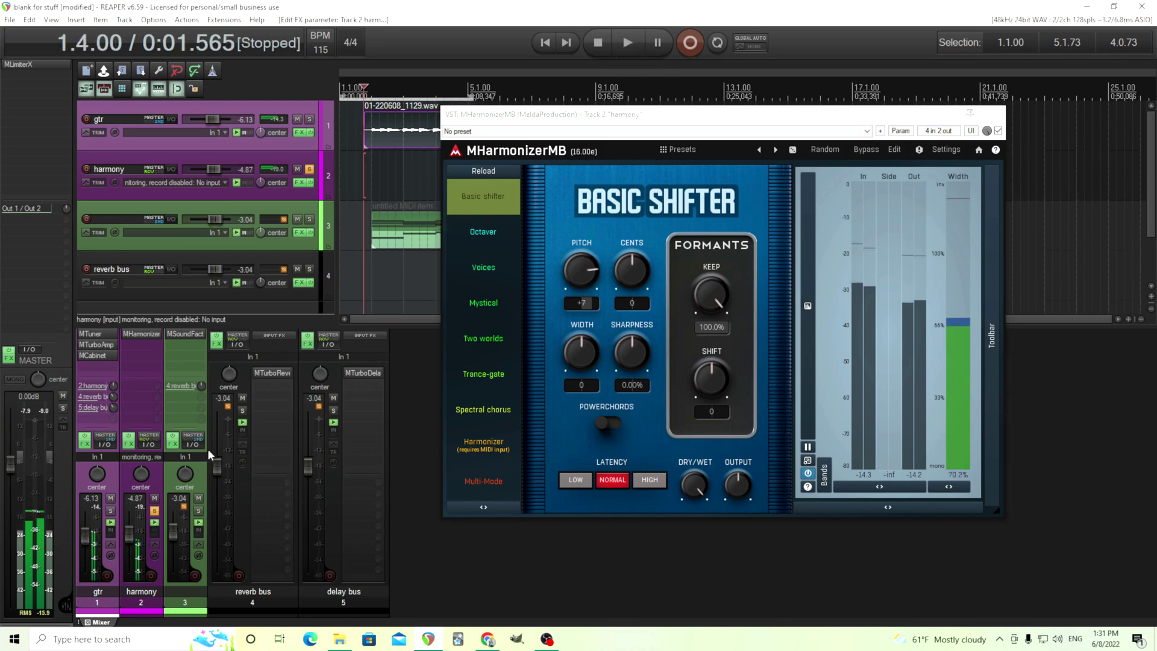
{"action": "left_click", "coordinate": [154, 511]}
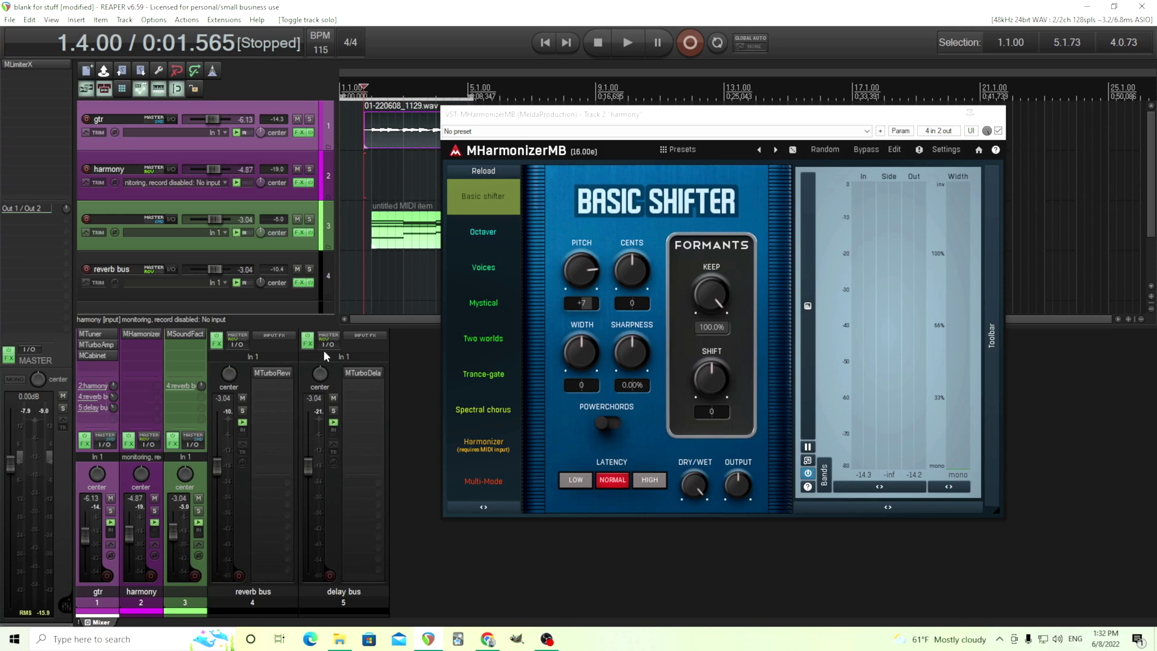
- Play the full mix, raise MHarmonizerMB's output level, and stop playback
{"action": "left_click", "coordinate": [627, 42]}
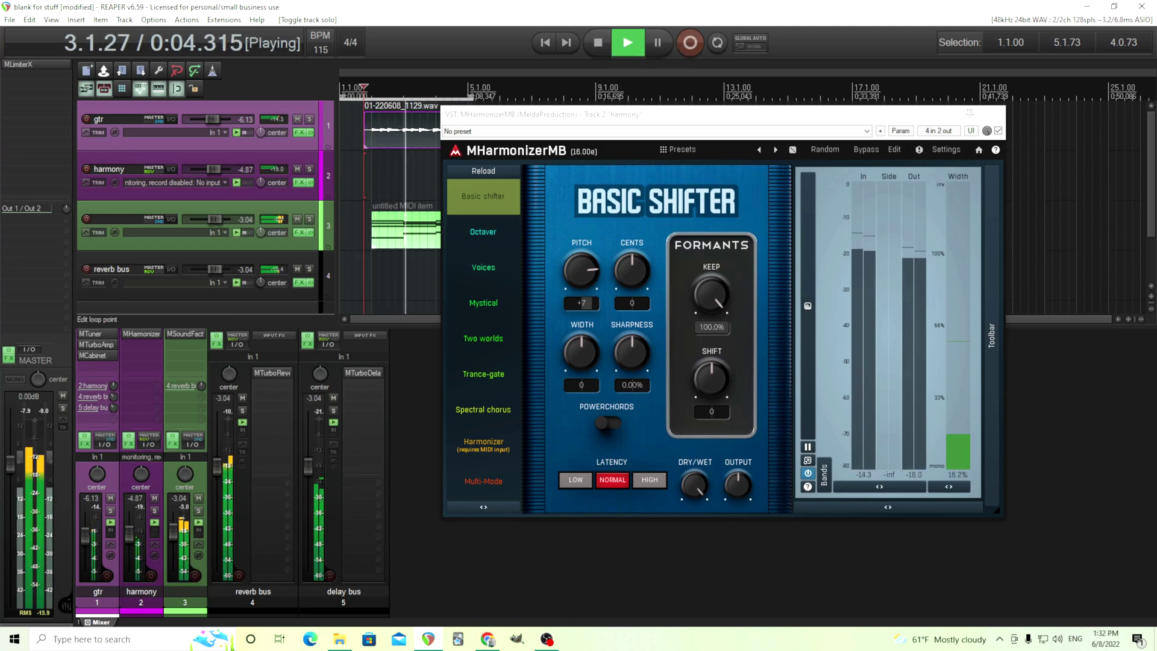
{"action": "left_click_drag", "start_coordinate": [737, 484], "coordinate": [737, 463]}
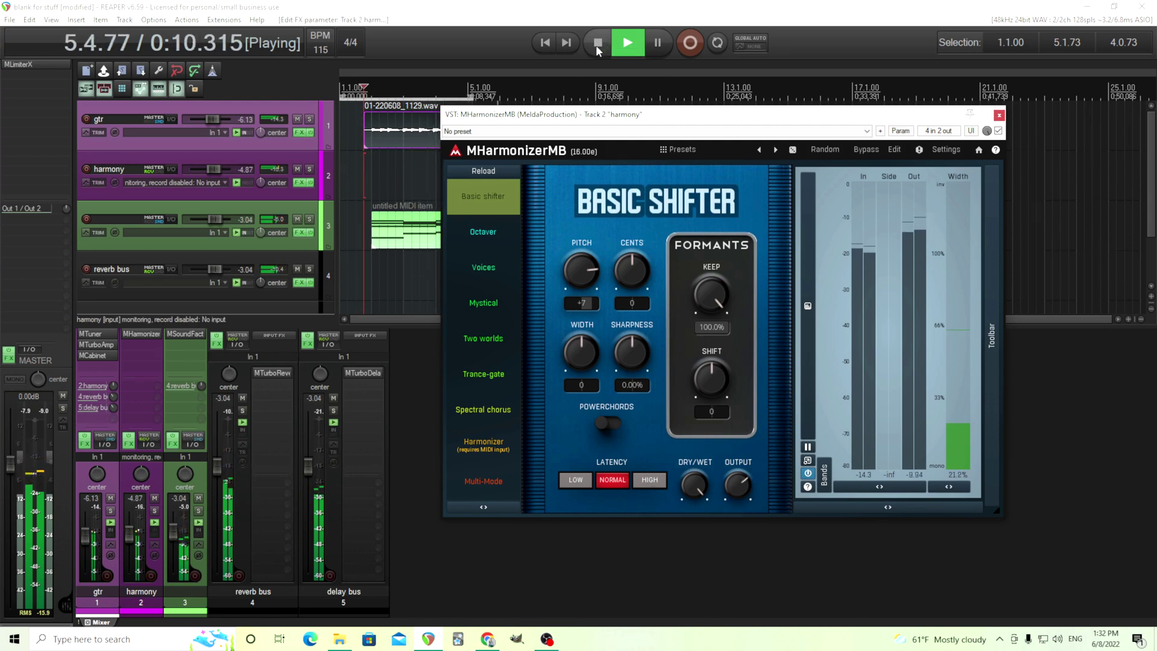
{"action": "left_click", "coordinate": [599, 50]}
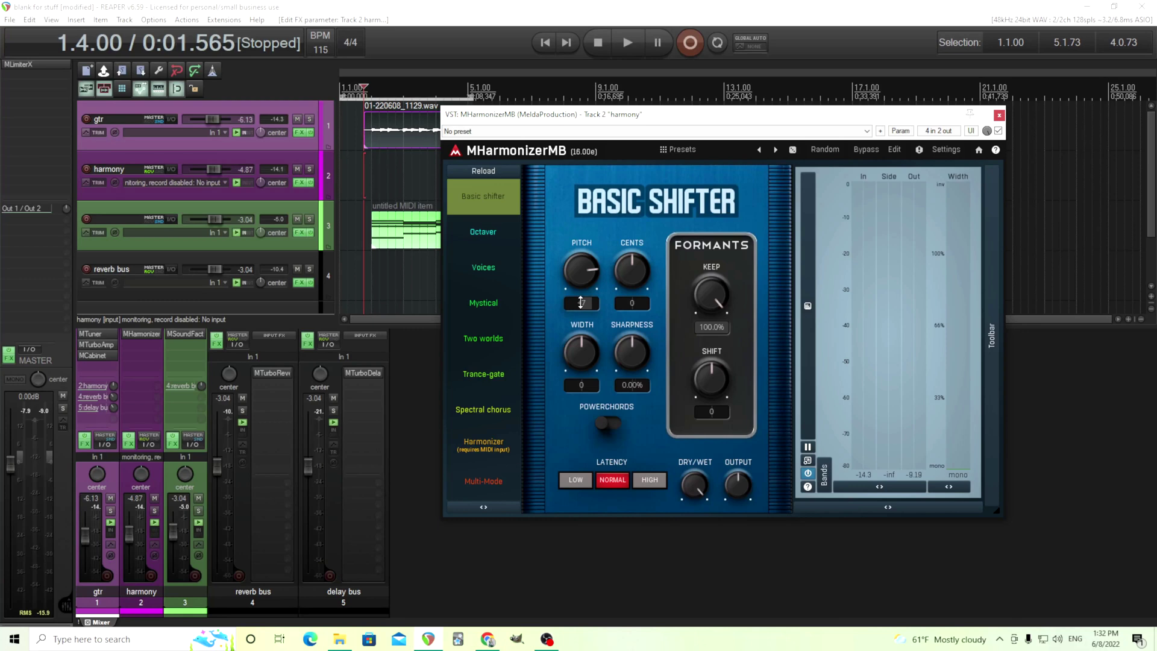
- Switch MHarmonizerMB to the MIDI-driven Harmonizer device and load the 1-band preset
{"action": "left_click", "coordinate": [478, 458]}
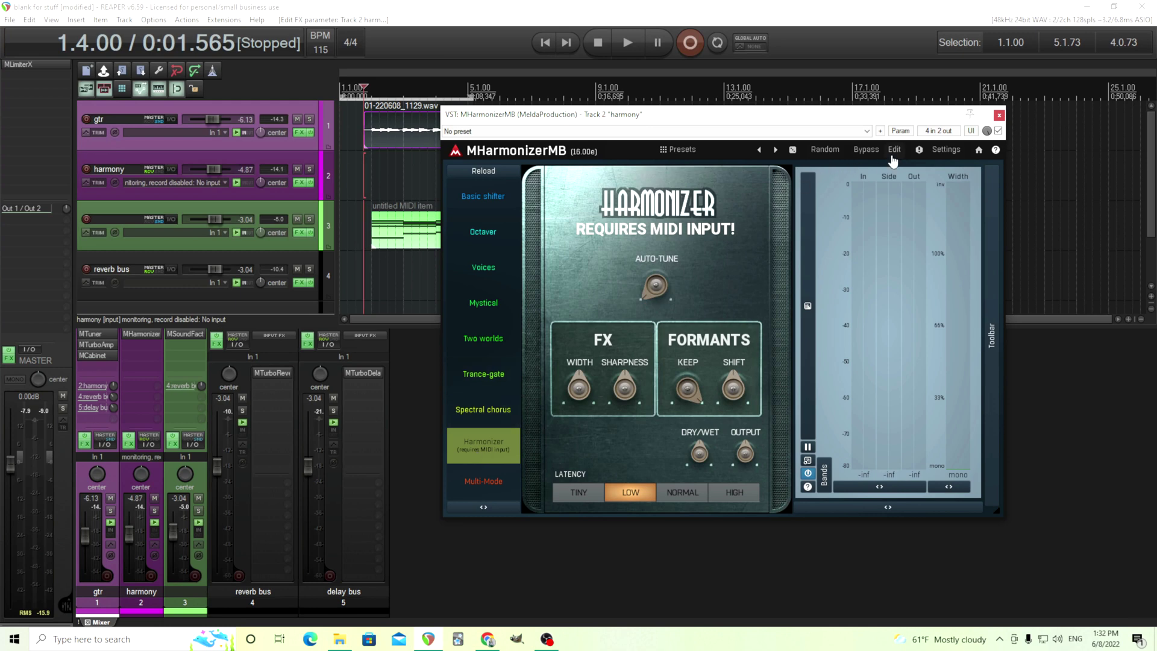
{"action": "left_click", "coordinate": [717, 154]}
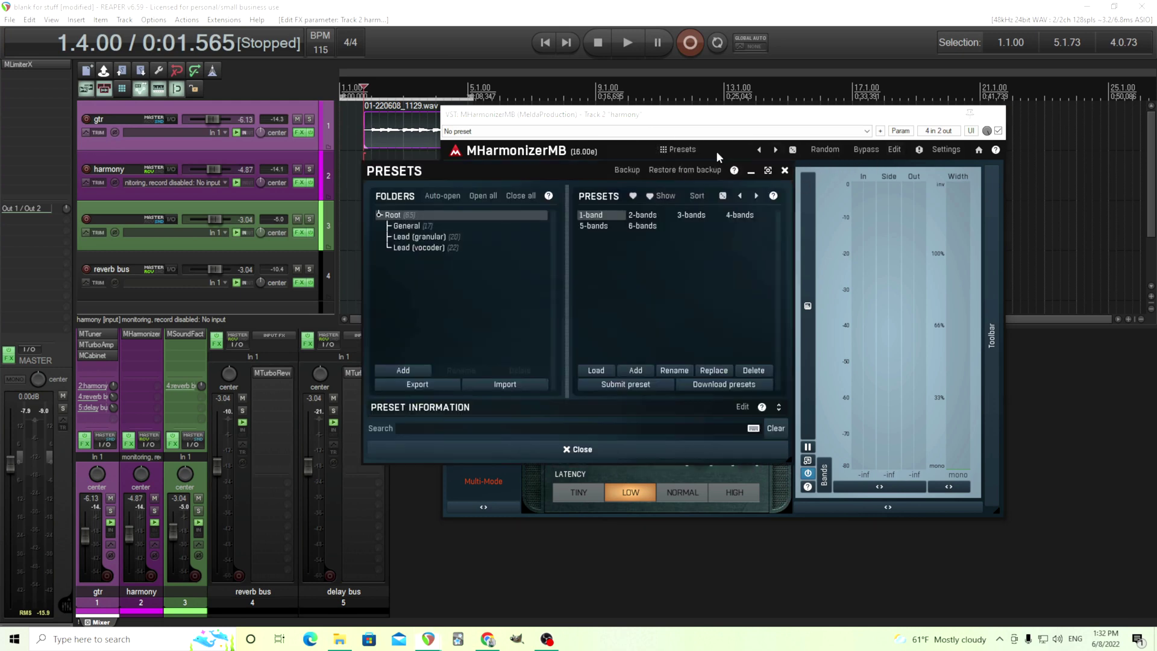
{"action": "left_click", "coordinate": [604, 218]}
{"action": "left_click", "coordinate": [654, 450]}
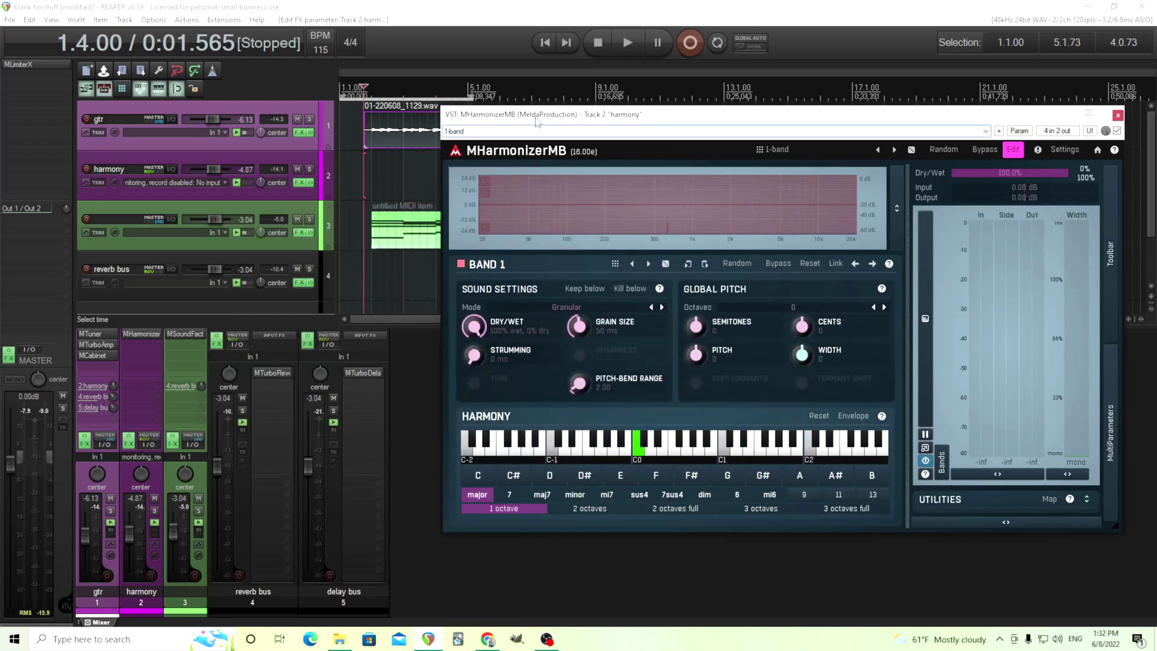
- Copy the first MIDI item from track 3 onto the harmony track at the same time position
{"action": "left_click_drag", "start_coordinate": [539, 120], "coordinate": [504, 290]}
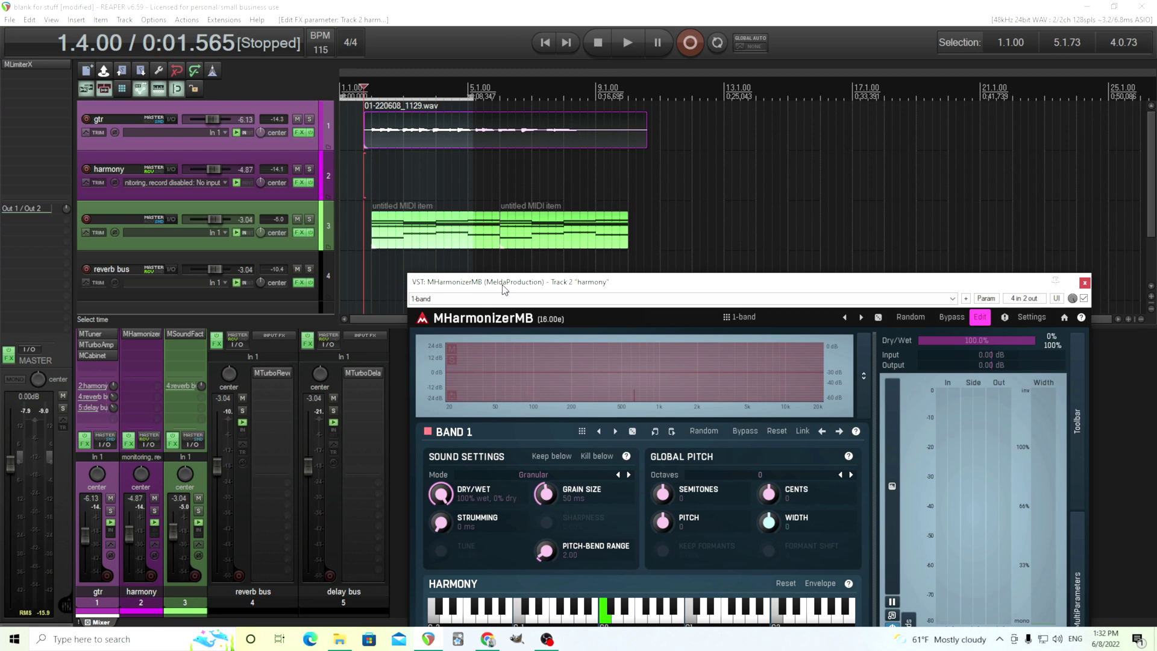
{"action": "left_click", "coordinate": [448, 237]}
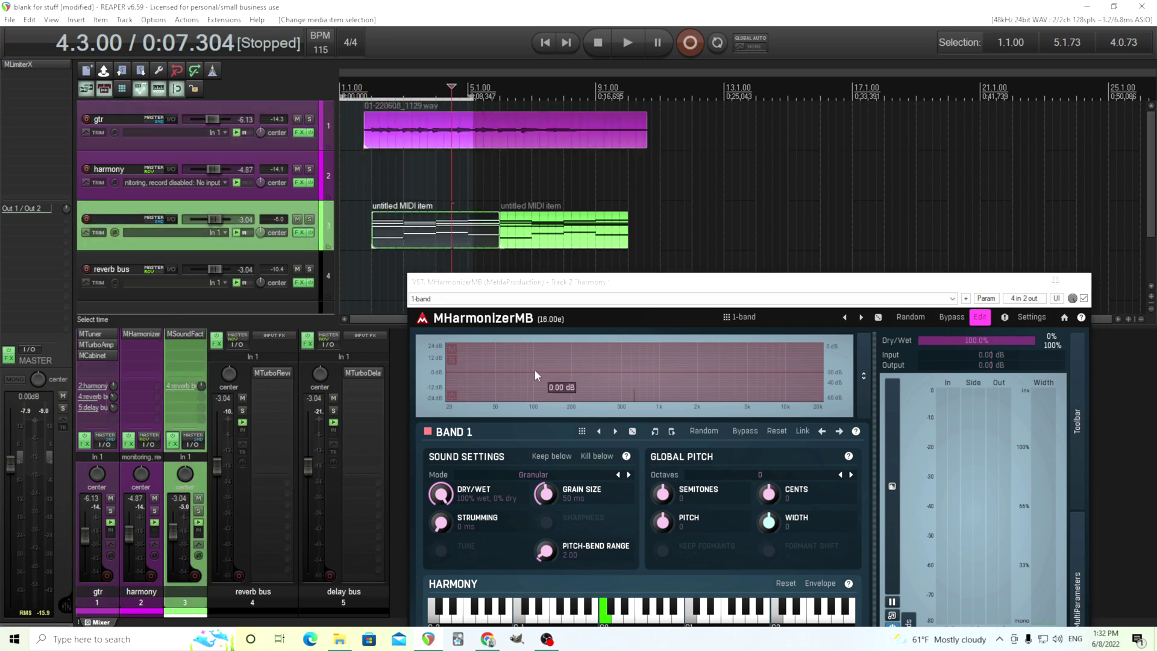
{"action": "left_click_drag", "start_coordinate": [421, 232], "coordinate": [500, 184]}
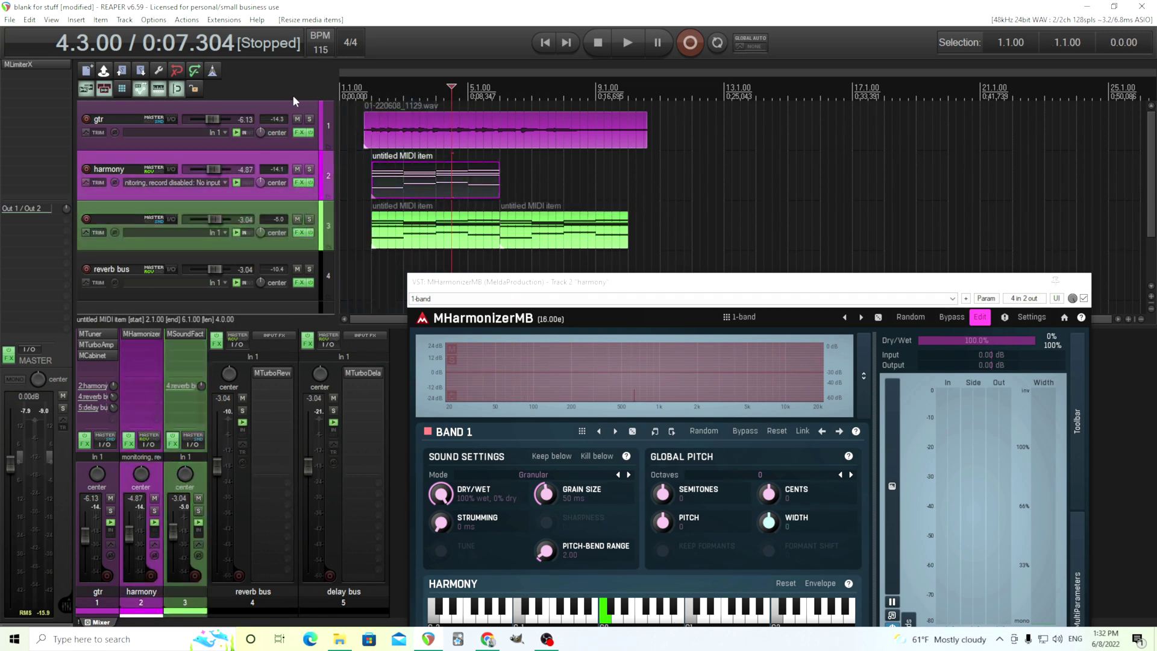
{"action": "left_click_drag", "start_coordinate": [586, 240], "coordinate": [588, 190]}
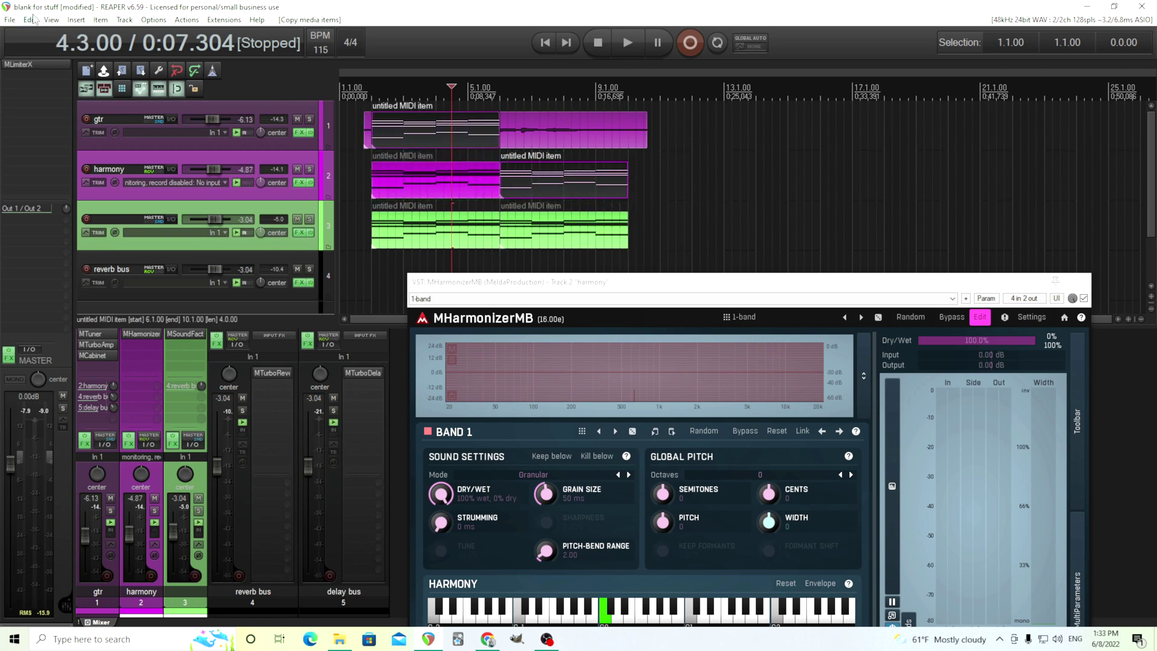
{"action": "left_click", "coordinate": [33, 20]}
{"action": "left_click", "coordinate": [36, 31]}
- Copy the second MIDI item from track 3 onto the harmony track and put the edit cursor at 2.1.00
{"action": "left_click", "coordinate": [556, 236]}
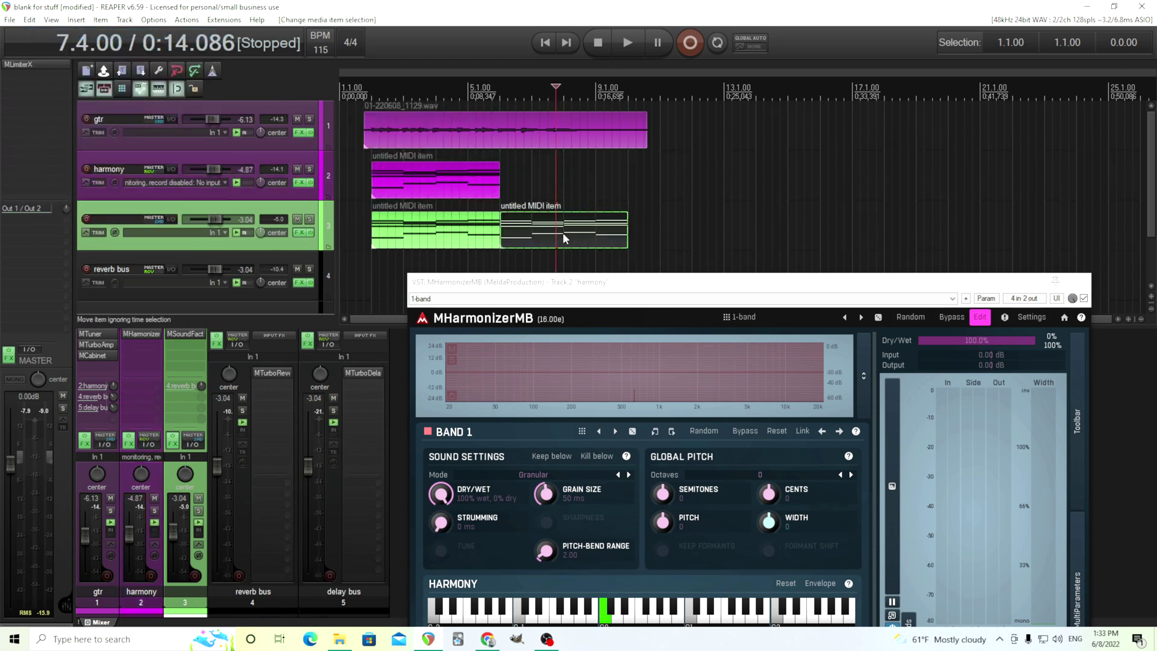
{"action": "left_click_drag", "start_coordinate": [564, 238], "coordinate": [557, 188]}
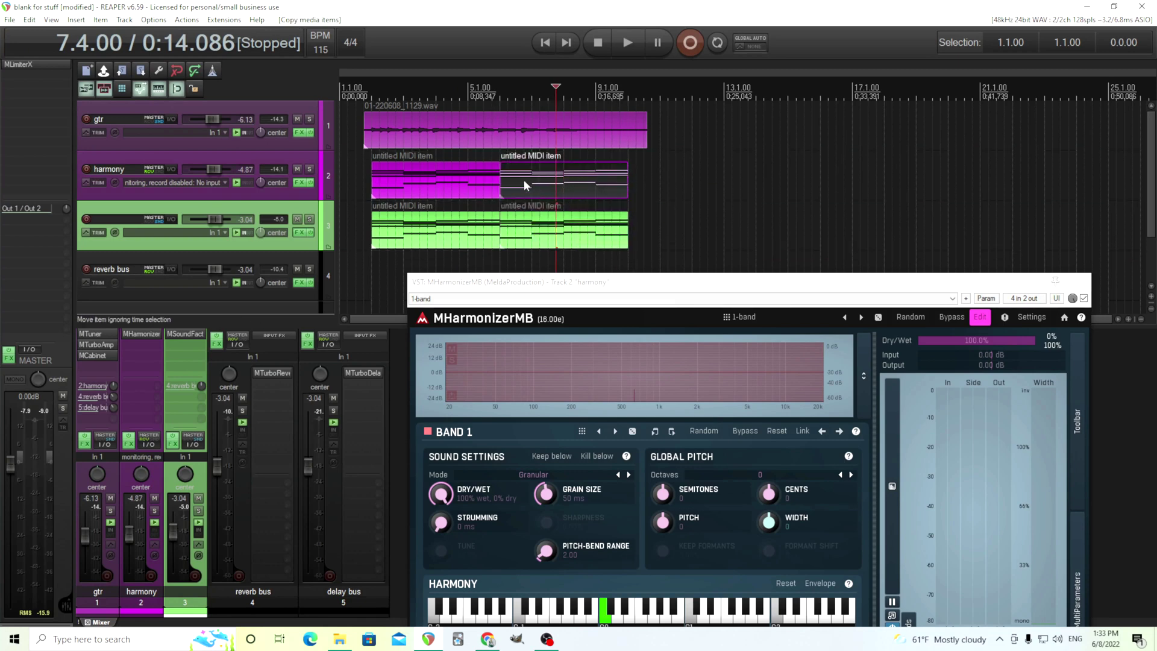
{"action": "left_click", "coordinate": [372, 188]}
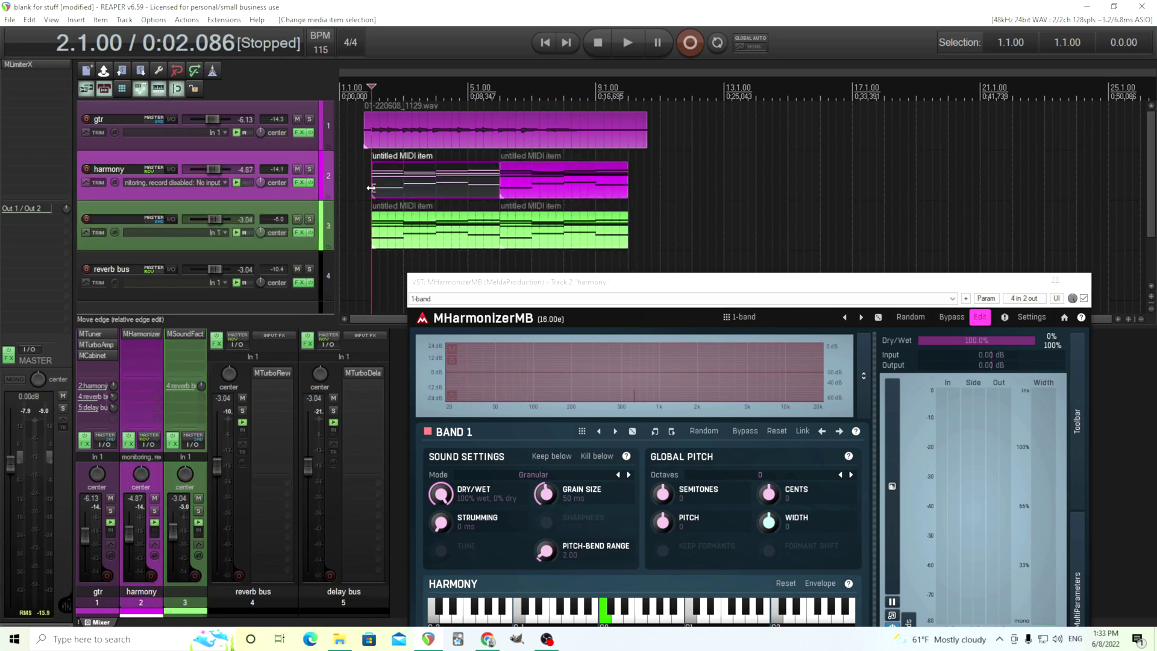
- Set MHarmonizerMB's Band 1 mode to Harmonizer (min latency)
{"action": "left_click_drag", "start_coordinate": [603, 281], "coordinate": [646, 85]}
{"action": "left_click", "coordinate": [576, 279]}
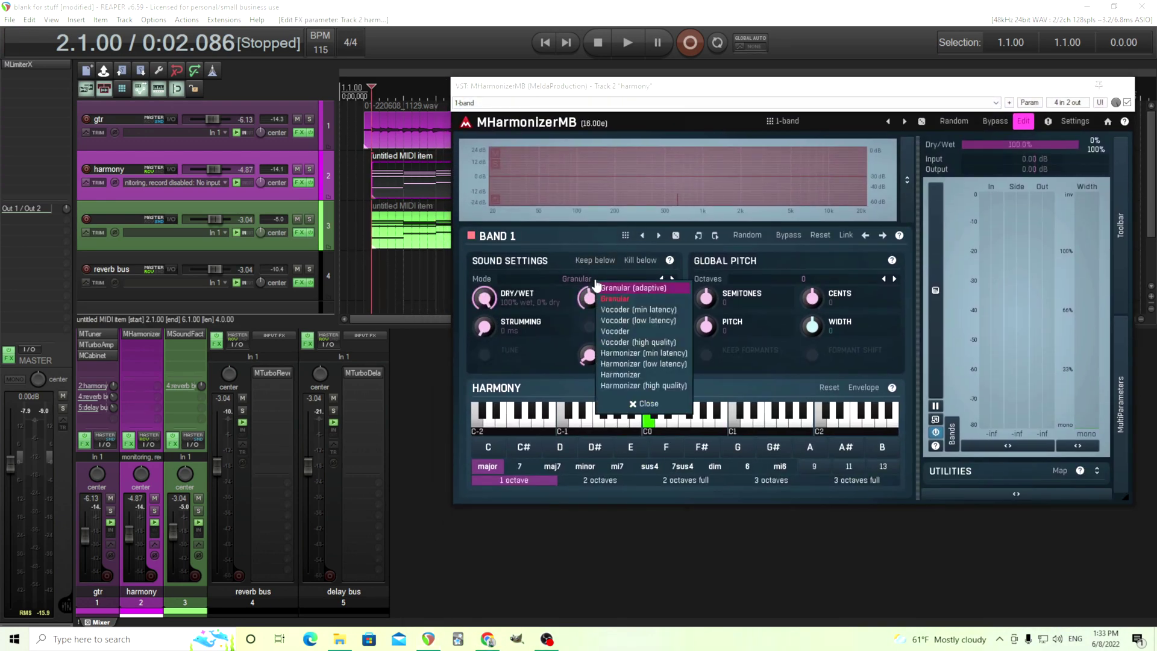
{"action": "left_click", "coordinate": [643, 354]}
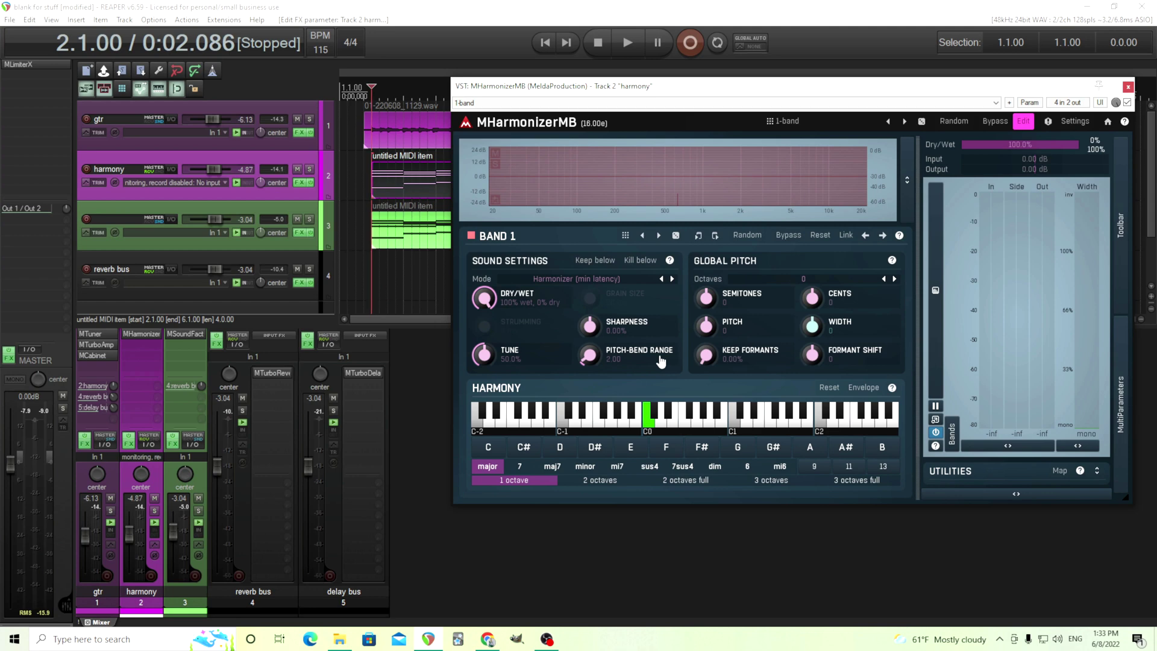
- Solo the harmony track and audition the MIDI-driven harmony from the start of the first MIDI item
{"action": "left_click", "coordinate": [154, 511]}
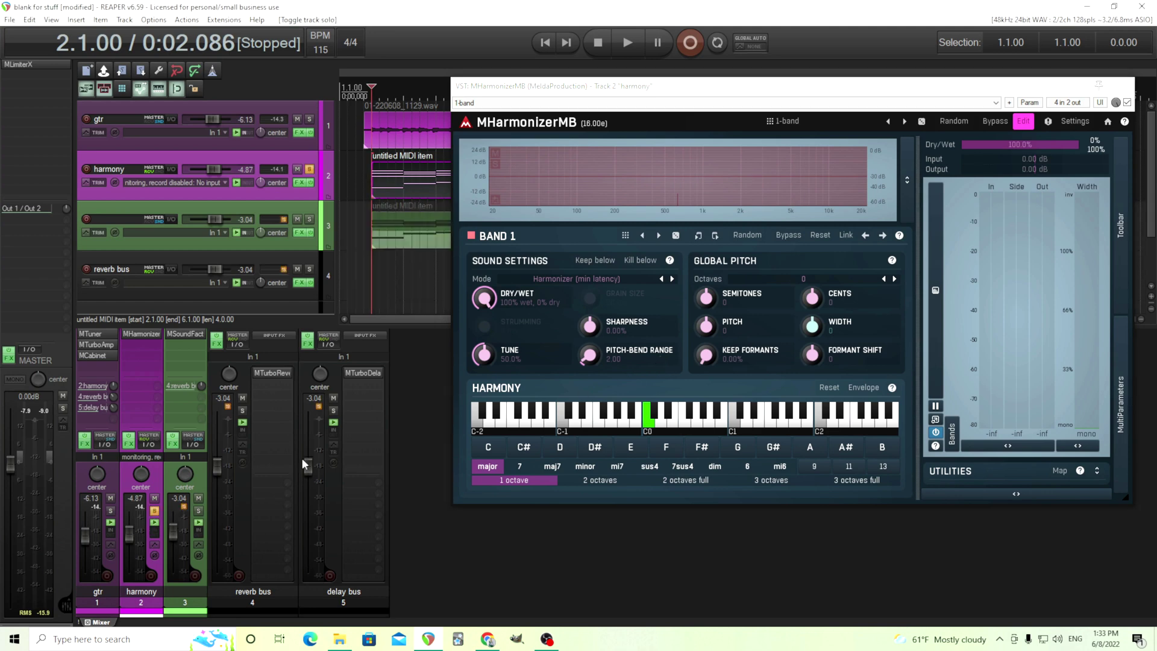
{"action": "left_click_drag", "start_coordinate": [560, 89], "coordinate": [488, 207]}
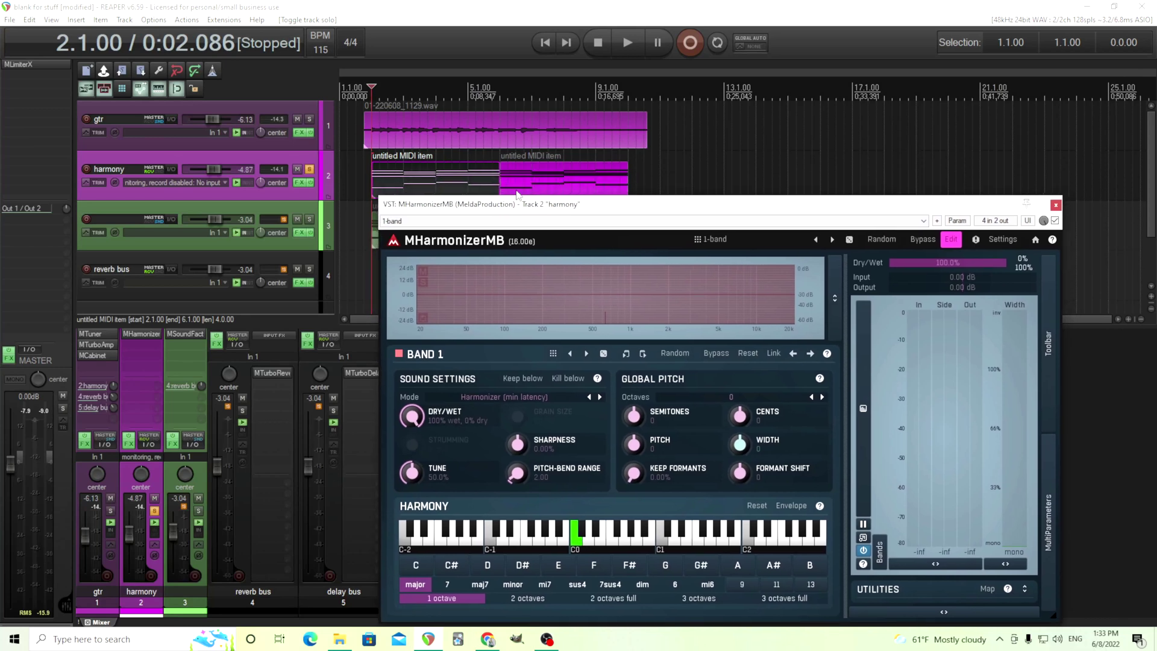
{"action": "left_click", "coordinate": [627, 43]}
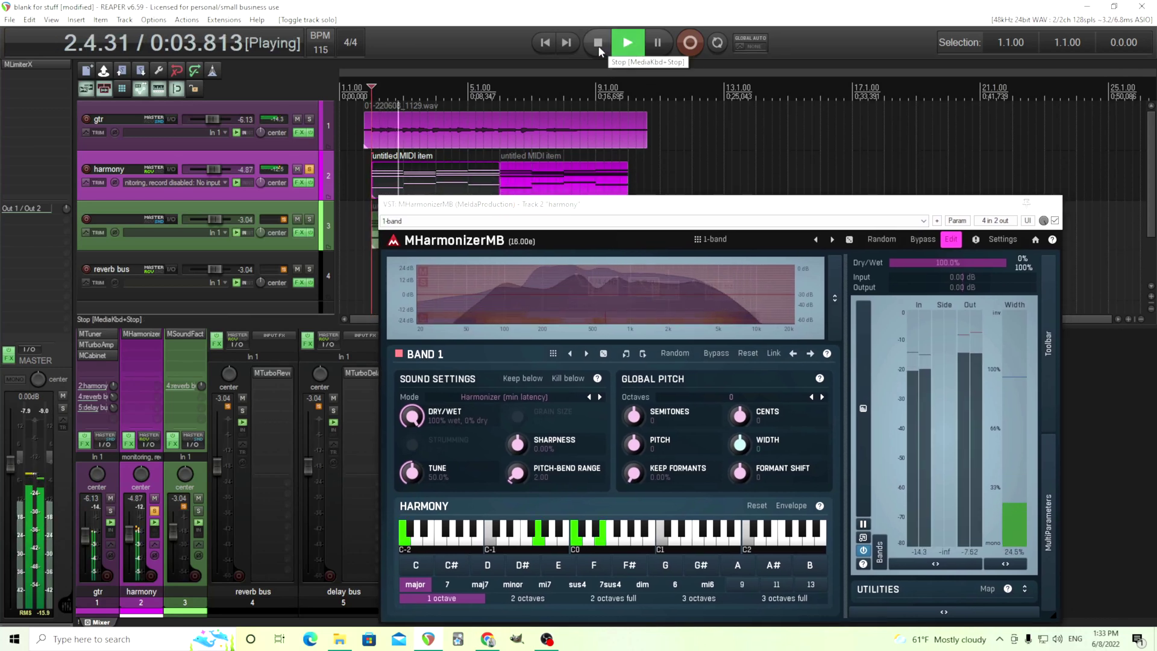
{"action": "left_click", "coordinate": [598, 44]}
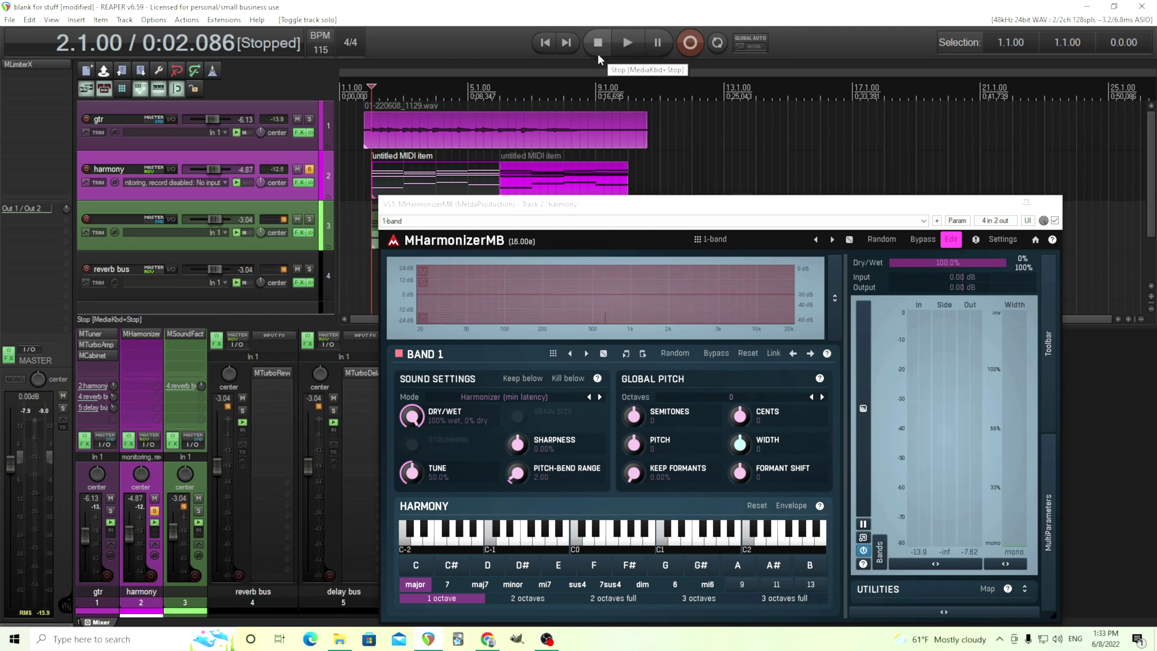
- Delete the four low bass notes below C3 from the harmony track's first MIDI item and close the MIDI editor
{"action": "left_click", "coordinate": [395, 187]}
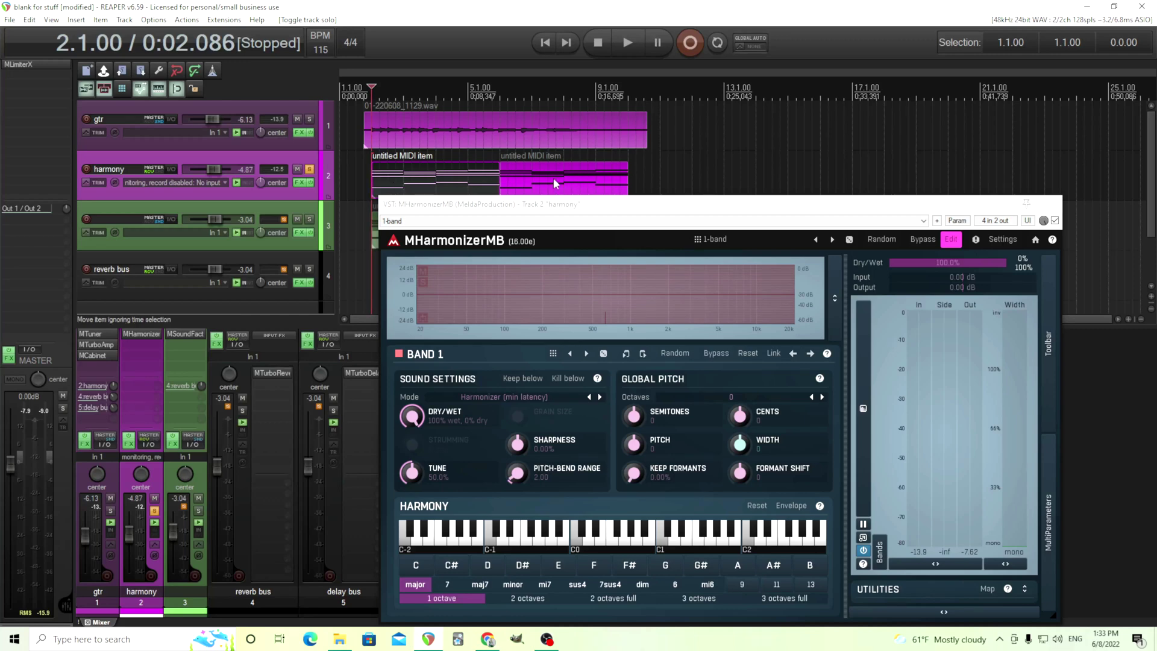
{"action": "double_click", "coordinate": [461, 181]}
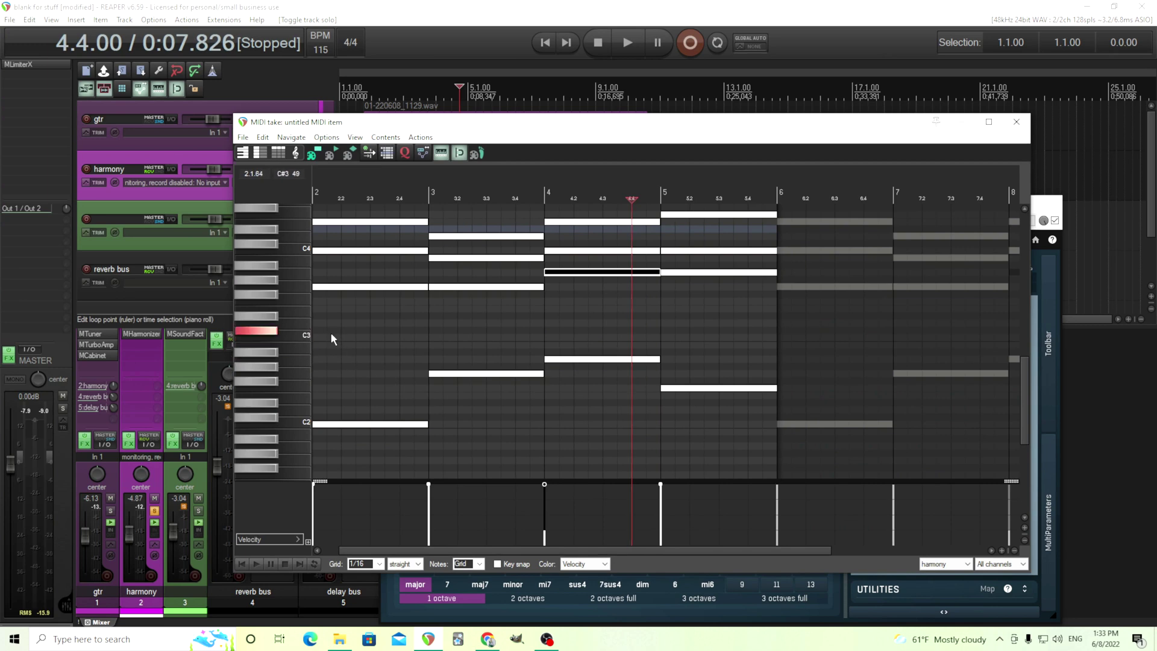
{"action": "left_click_drag", "start_coordinate": [330, 339], "coordinate": [703, 452]}
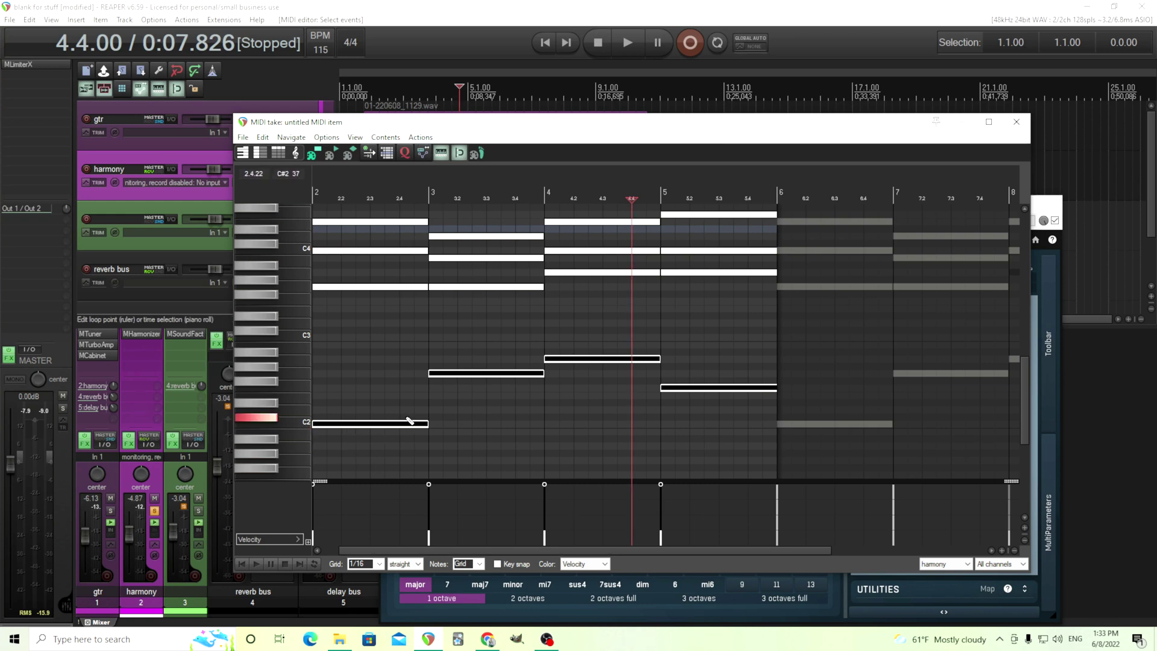
{"action": "key", "text": "Delete"}
{"action": "left_click", "coordinate": [1016, 121]}
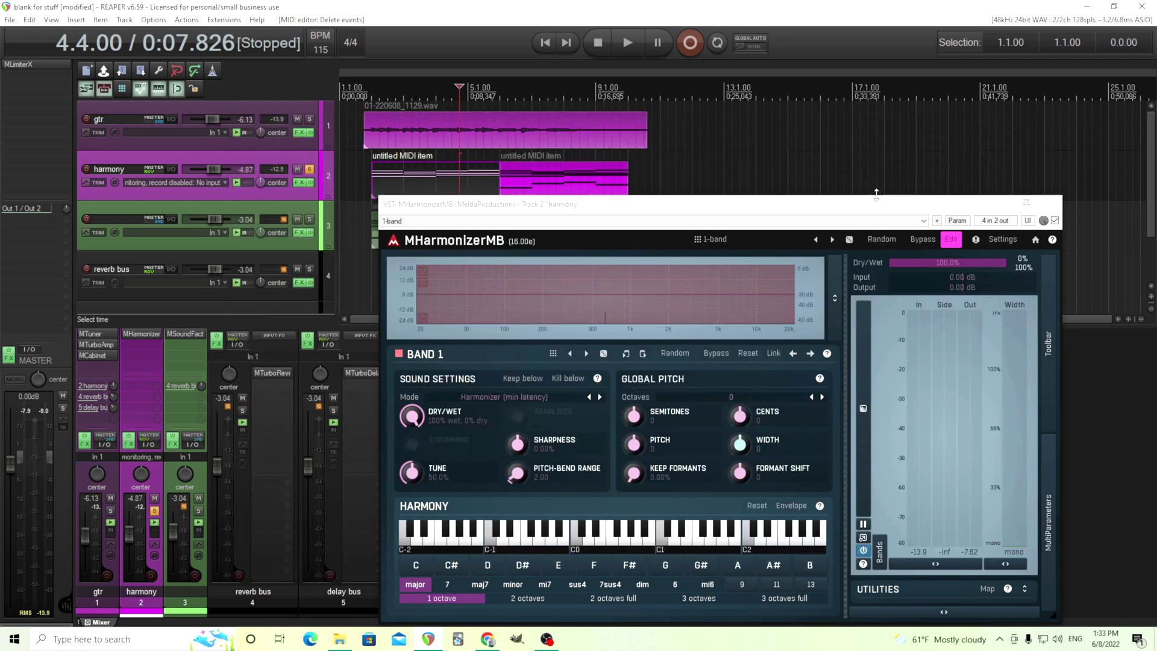
- Delete the four low bass notes below C3 from the harmony track's second MIDI item and close the MIDI editor
{"action": "double_click", "coordinate": [575, 175]}
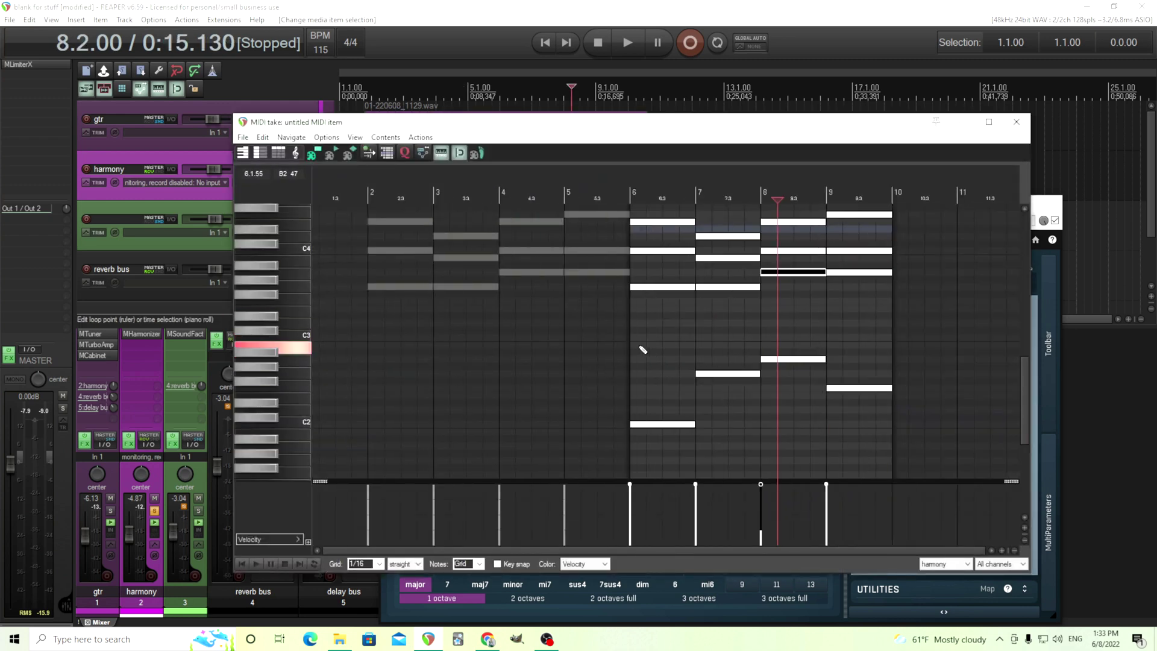
{"action": "left_click_drag", "start_coordinate": [636, 346], "coordinate": [858, 447]}
{"action": "key", "text": "Delete"}
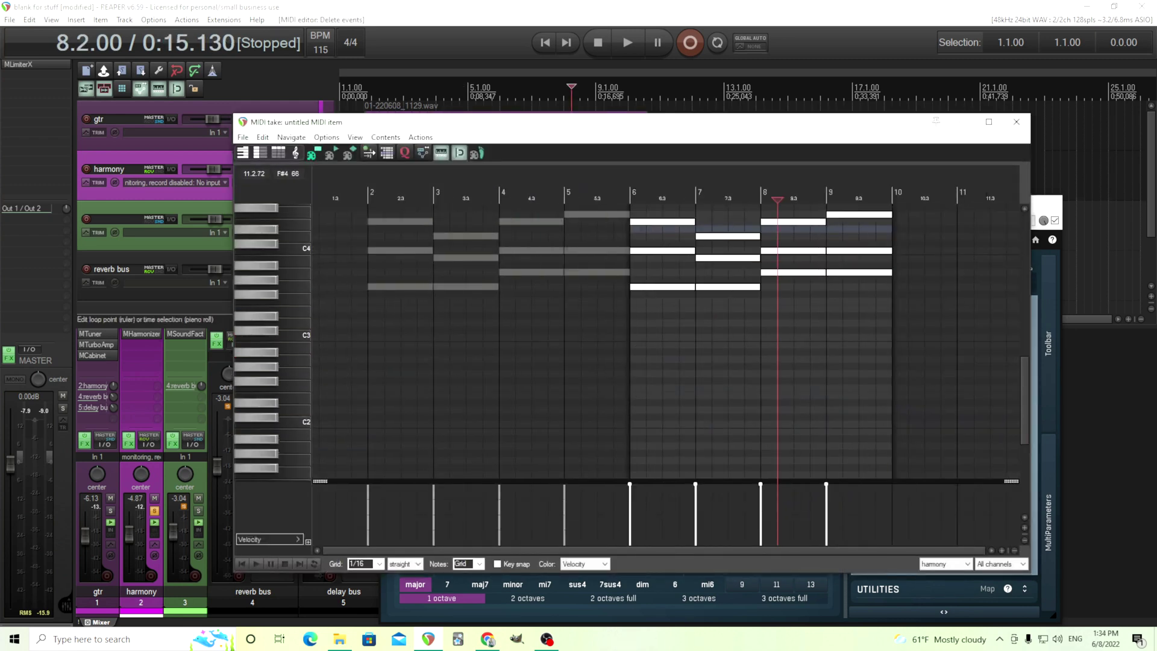
{"action": "left_click", "coordinate": [1015, 121]}
- Place the edit cursor at 2.1.00 and audition the harmony without its bass notes
{"action": "left_click", "coordinate": [373, 120]}
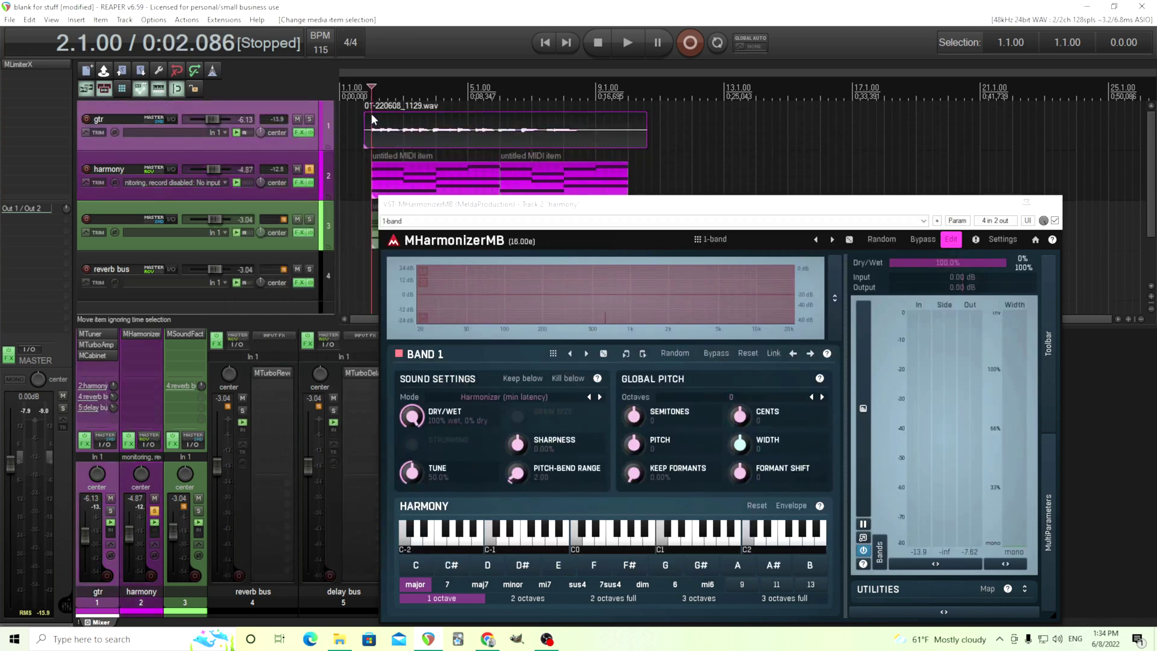
{"action": "left_click_drag", "start_coordinate": [542, 209], "coordinate": [540, 164]}
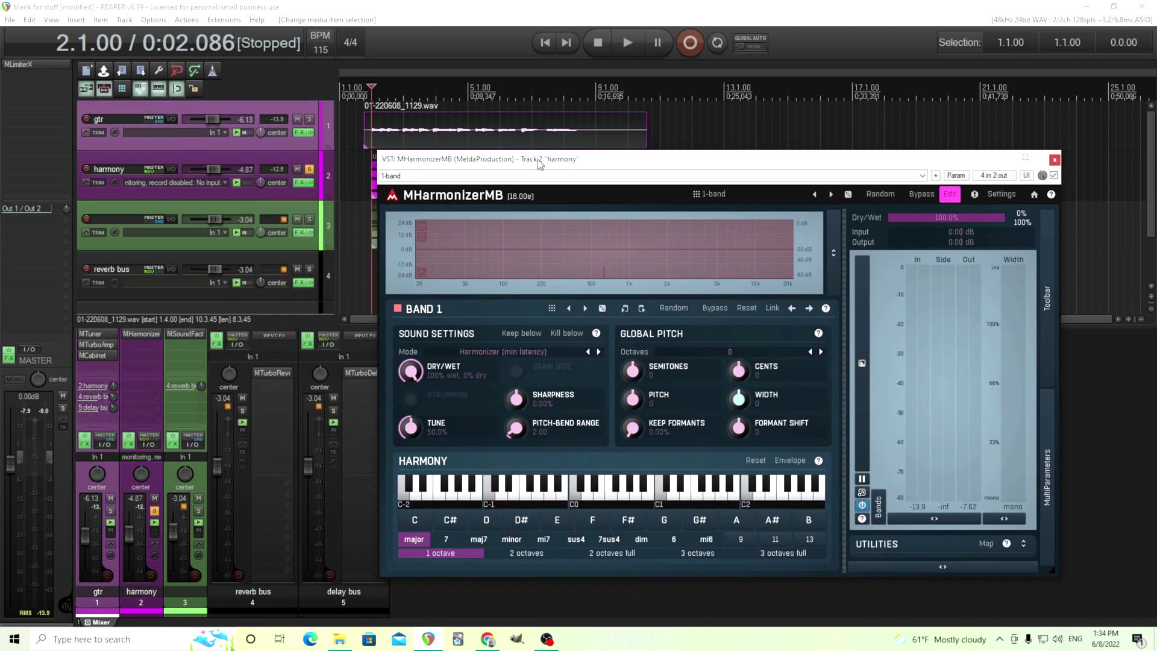
{"action": "left_click", "coordinate": [630, 45]}
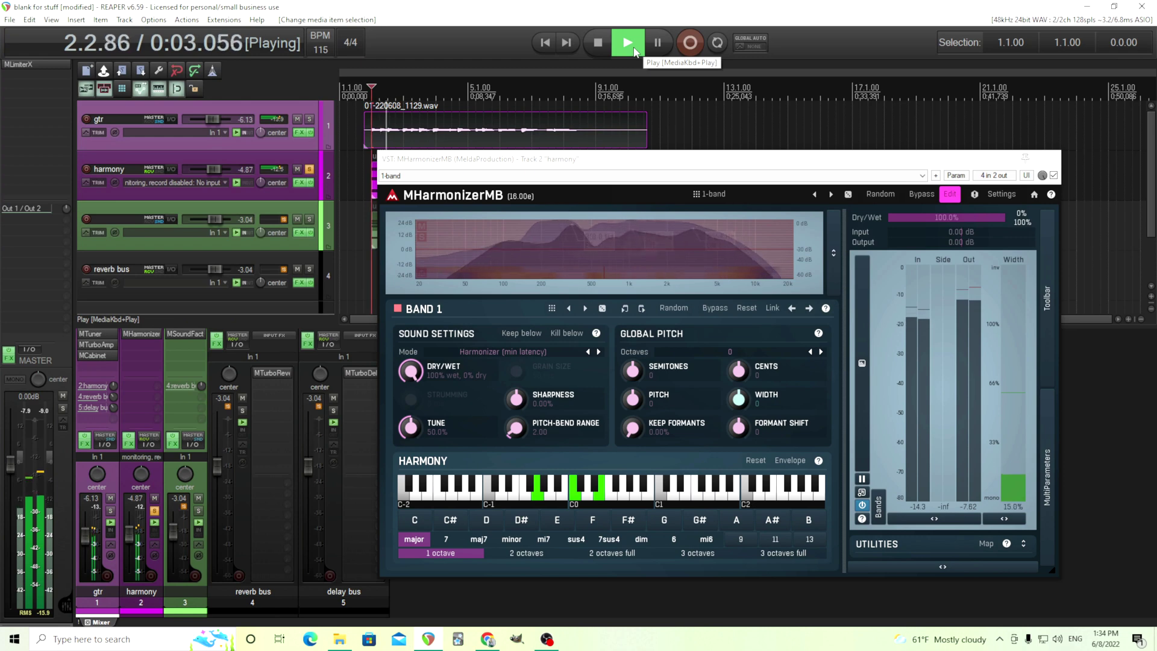
{"action": "left_click", "coordinate": [597, 43]}
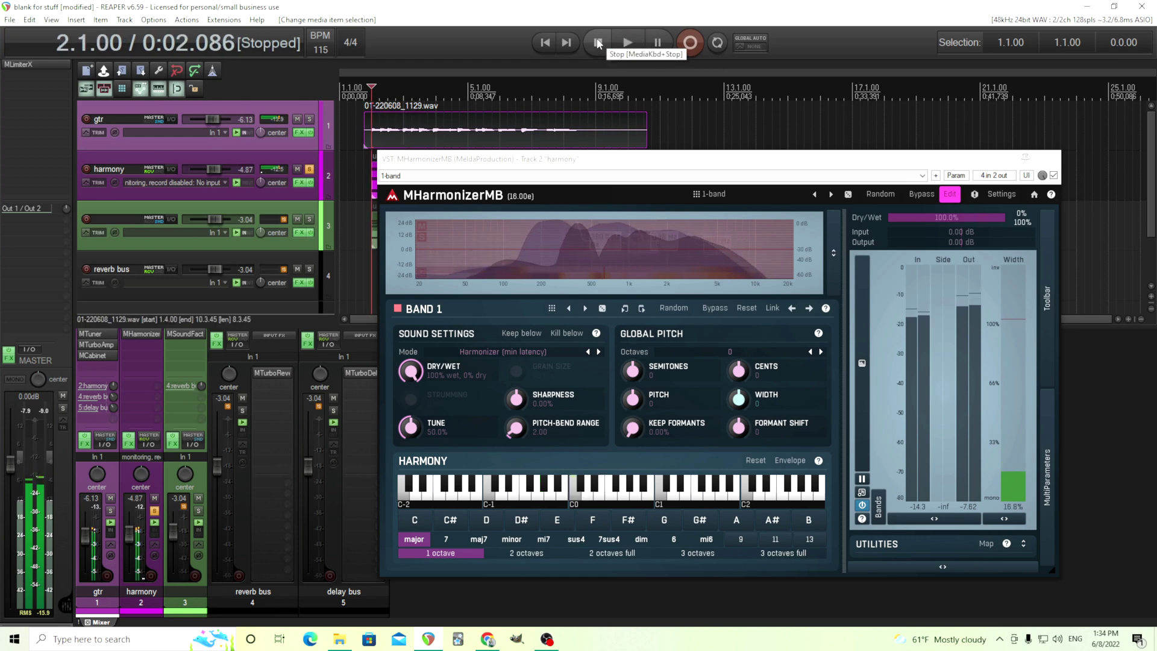
- Set MHarmonizerMB's Band 1 mode to Harmonizer (high quality) and audition the harmony
{"action": "left_click", "coordinate": [523, 353]}
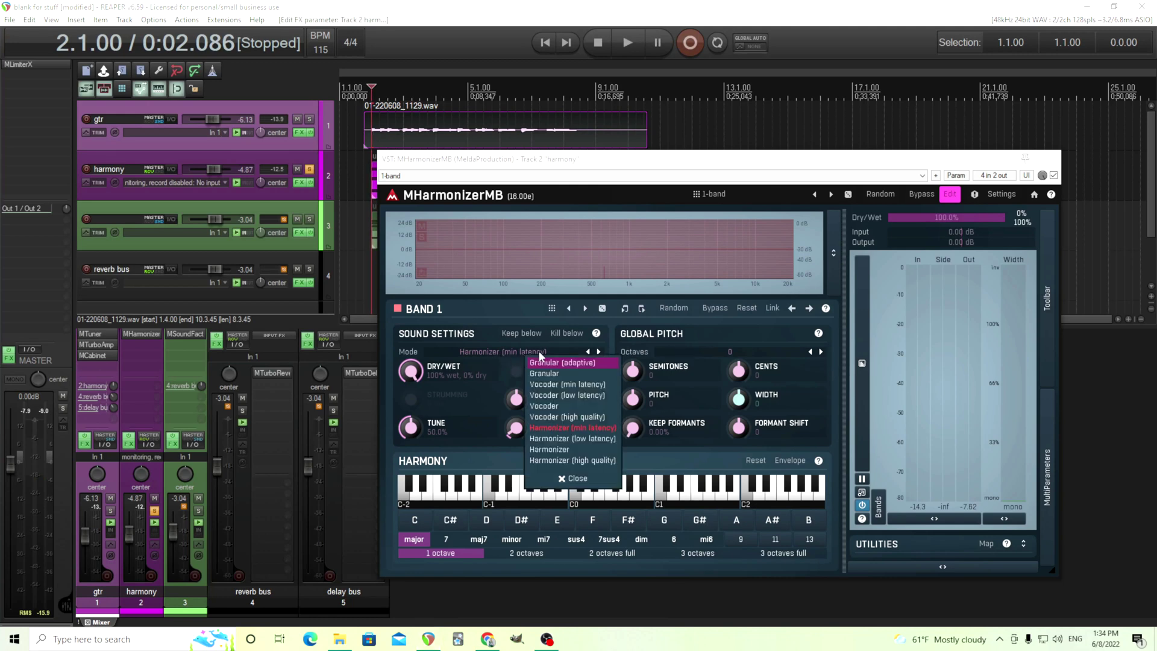
{"action": "left_click", "coordinate": [587, 461]}
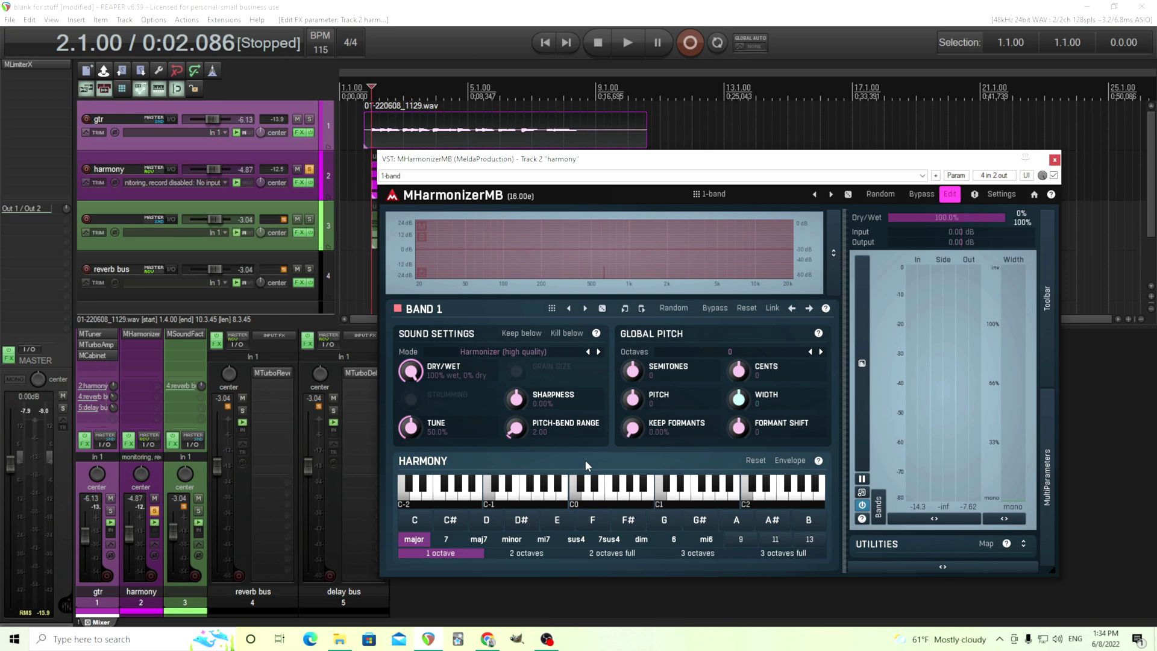
{"action": "left_click", "coordinate": [617, 42]}
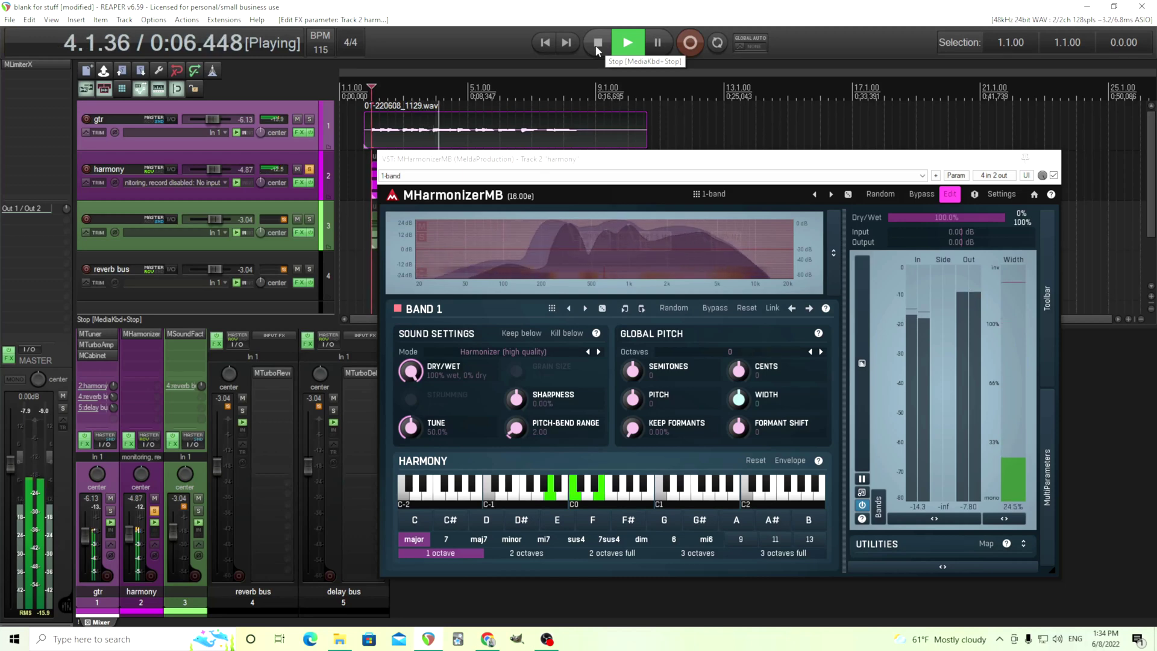
{"action": "left_click", "coordinate": [596, 44]}
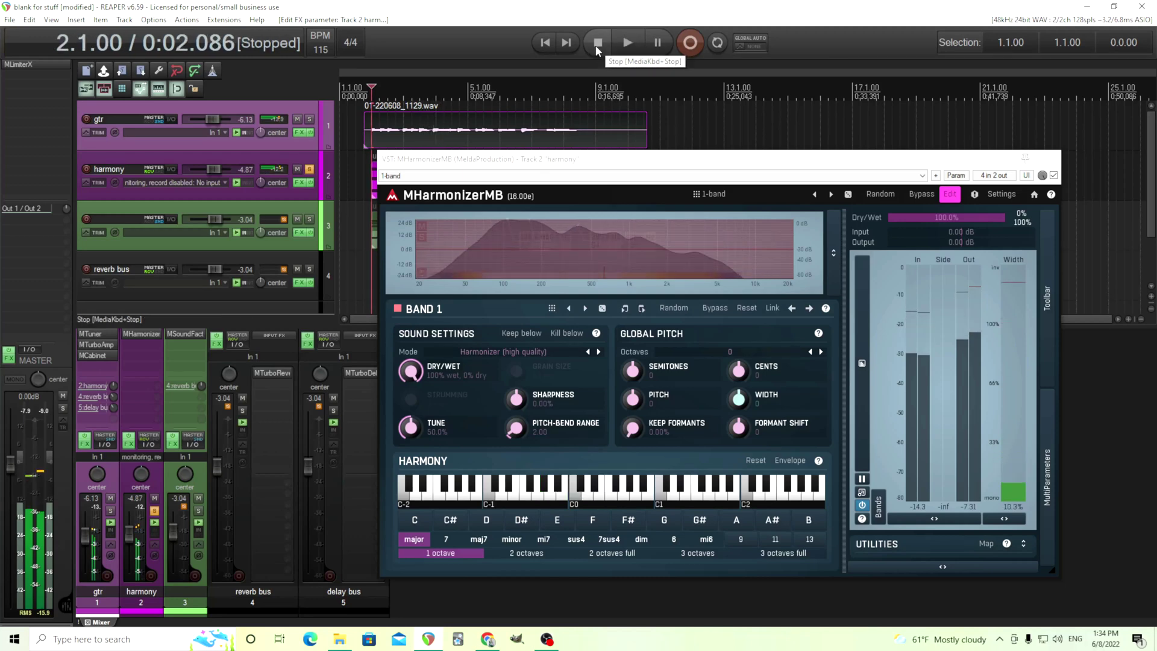
- Set Keep Formants to 100% in Band 1's global pitch settings and audition the harmony
{"action": "left_click", "coordinate": [632, 432]}
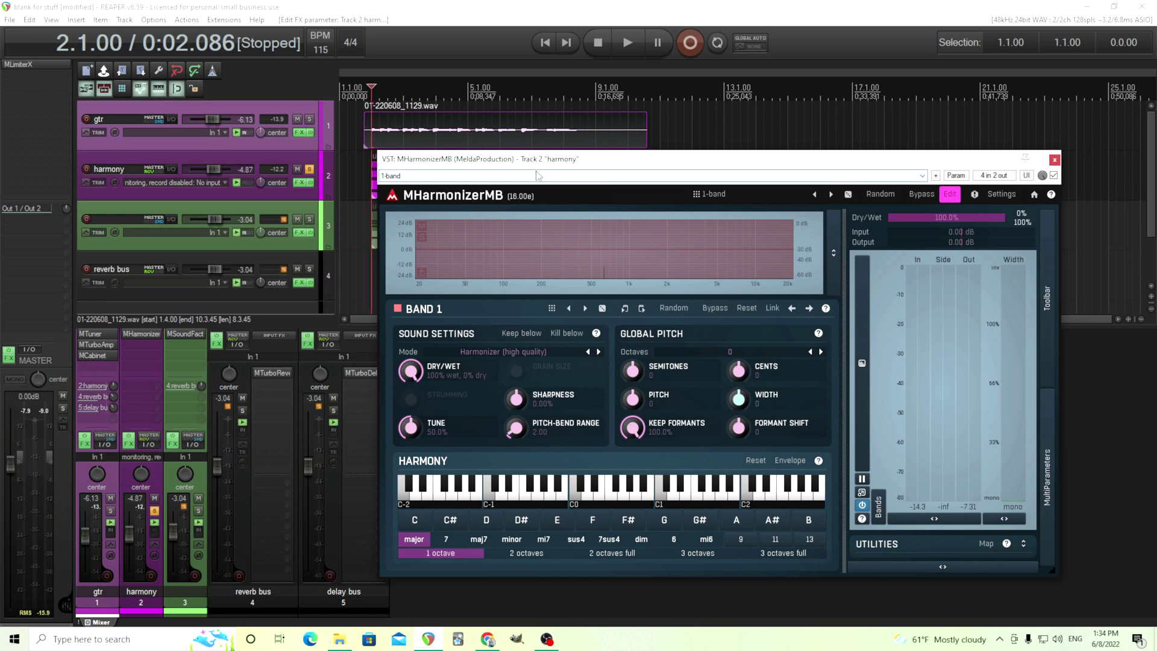
{"action": "left_click_drag", "start_coordinate": [538, 165], "coordinate": [605, 156]}
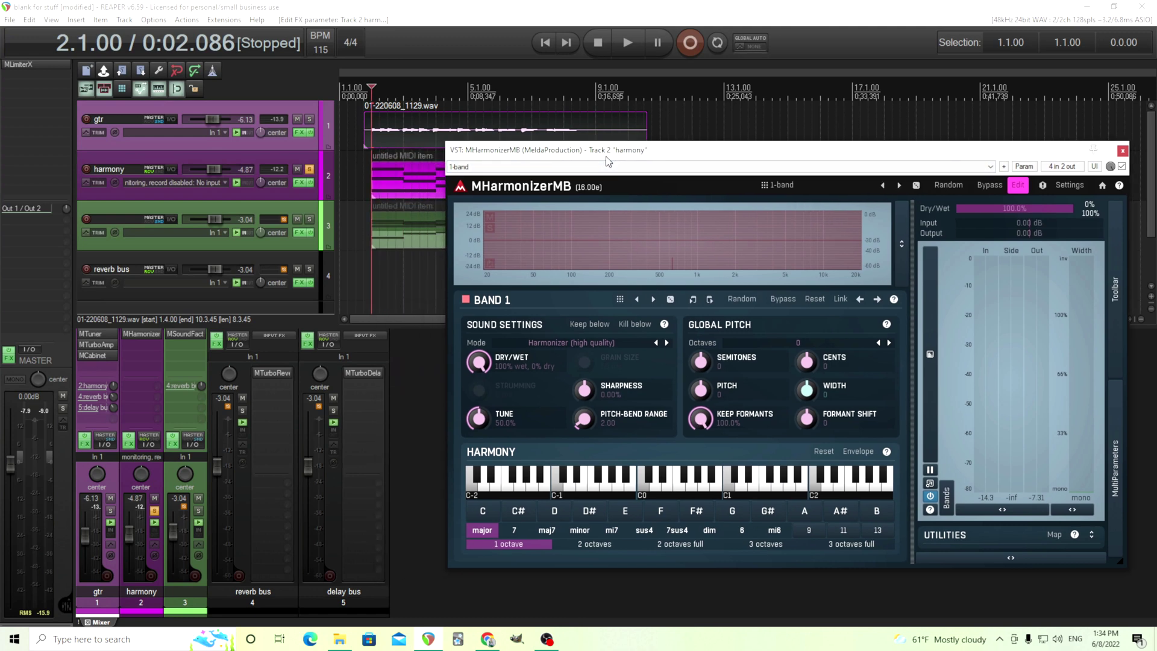
{"action": "left_click", "coordinate": [634, 52]}
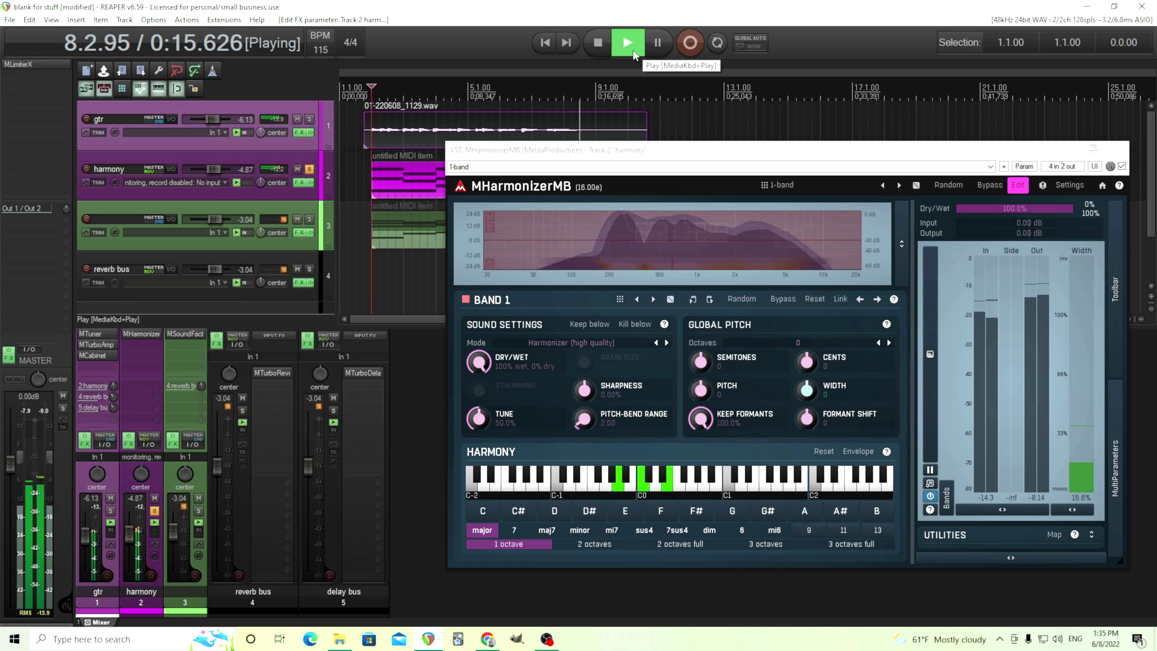
{"action": "left_click", "coordinate": [603, 42]}
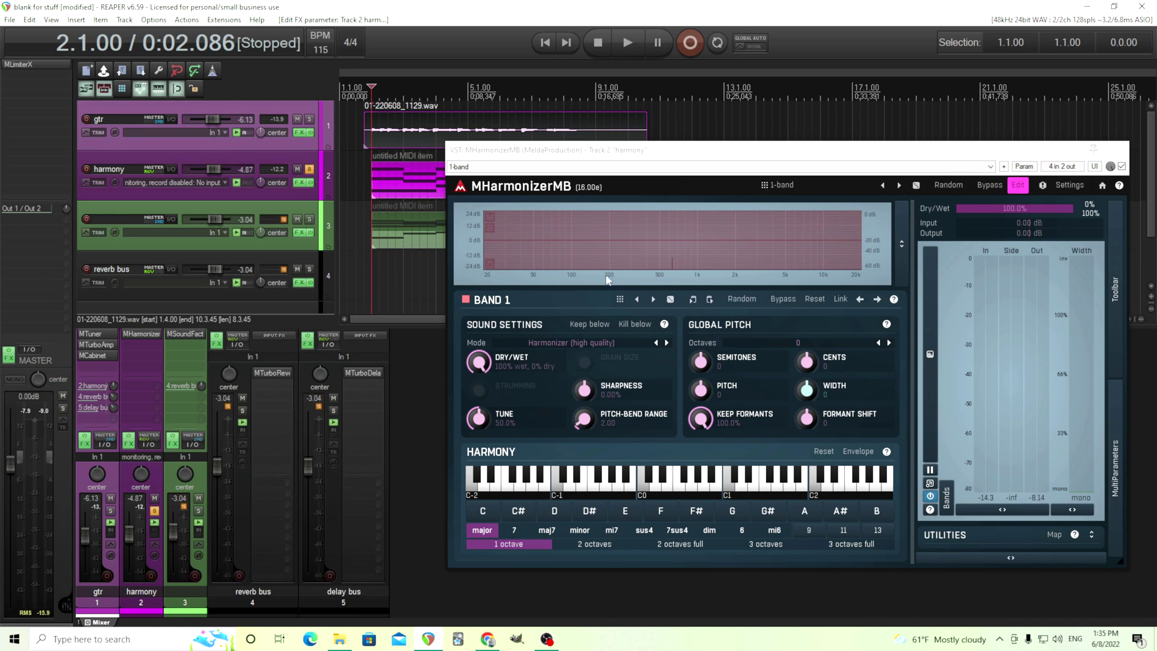
- Play the harmony while raising Band 1's Sharpness to 6.4%, and stop playback
{"action": "left_click_drag", "start_coordinate": [664, 148], "coordinate": [535, 158]}
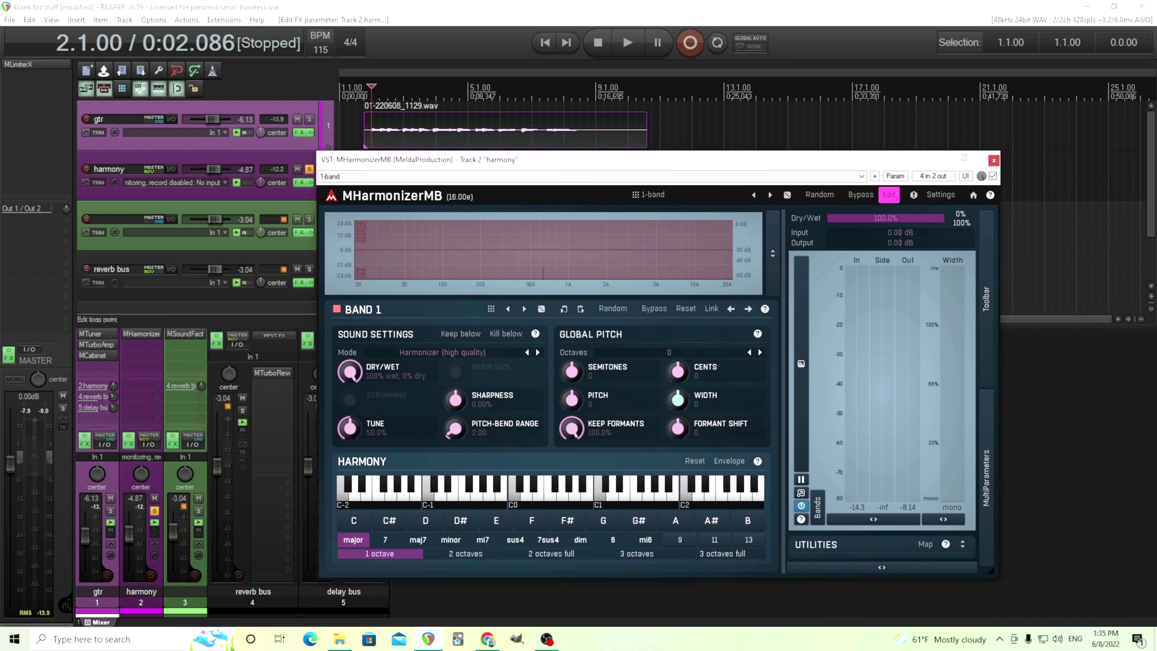
{"action": "left_click", "coordinate": [626, 43]}
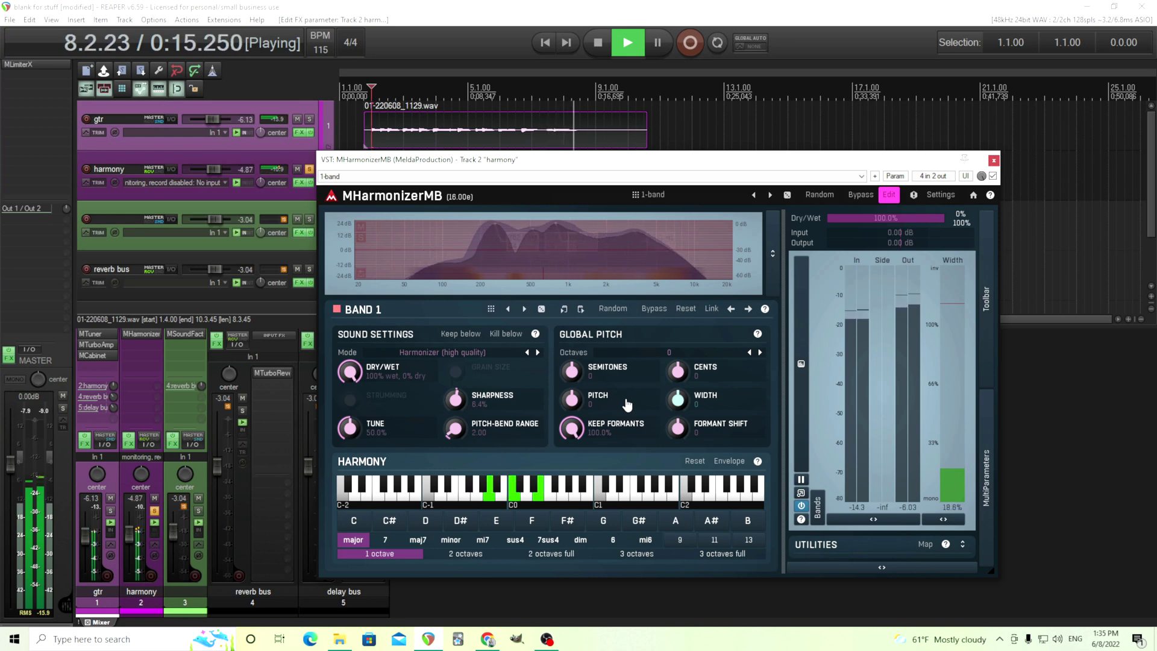
{"action": "left_click", "coordinate": [595, 43]}
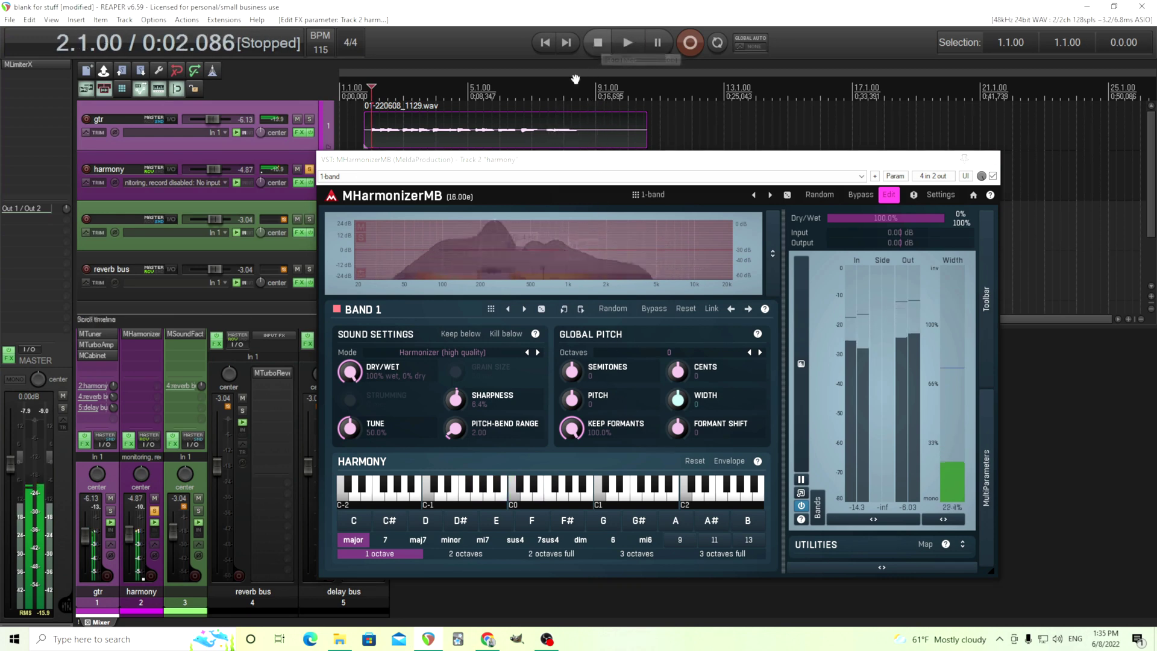
- Try Band 1's dry/wet mix at 100% wet, 100% dry during playback and restore it to 100% wet, 0% dry
{"action": "left_click", "coordinate": [357, 372]}
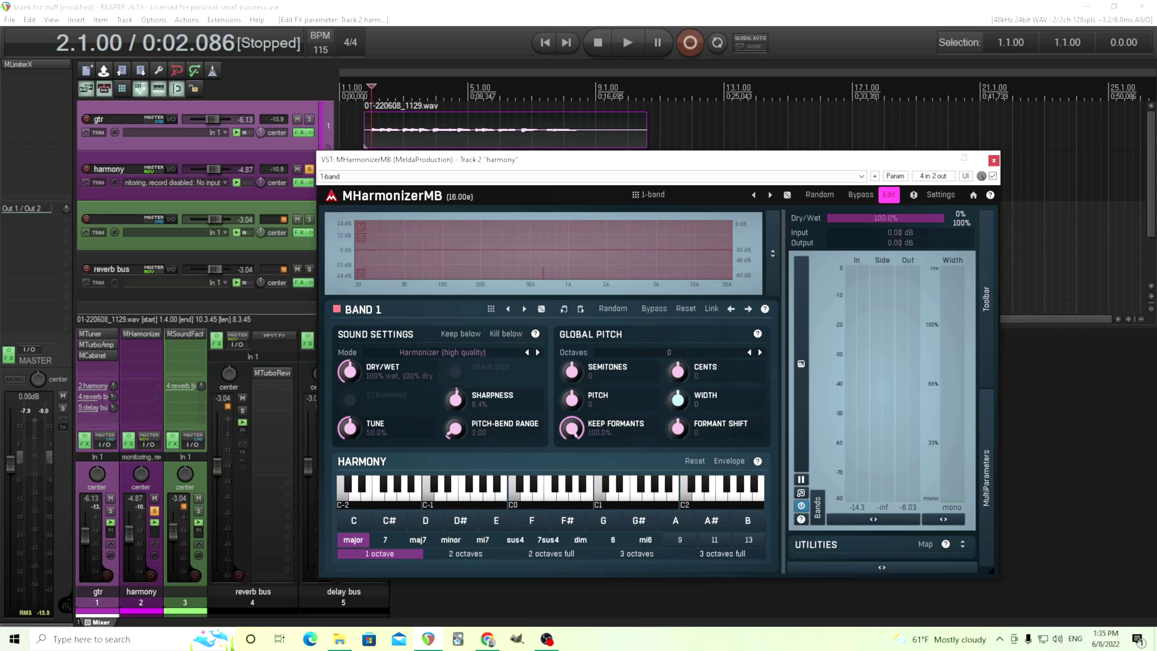
{"action": "left_click", "coordinate": [626, 43]}
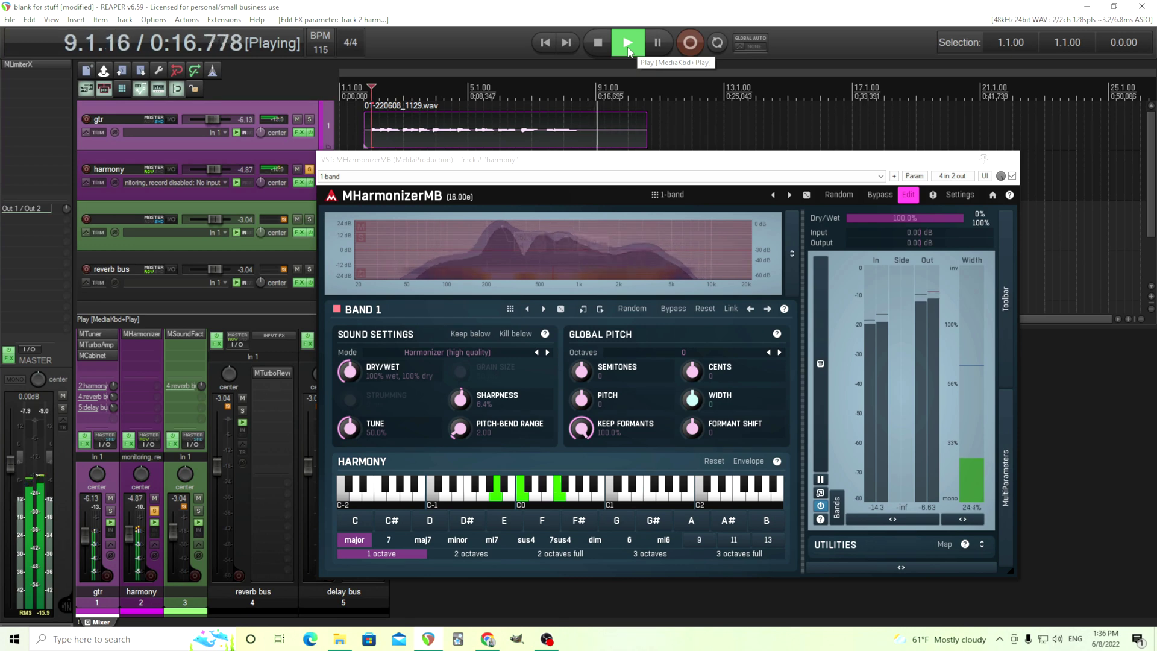
{"action": "left_click", "coordinate": [598, 43]}
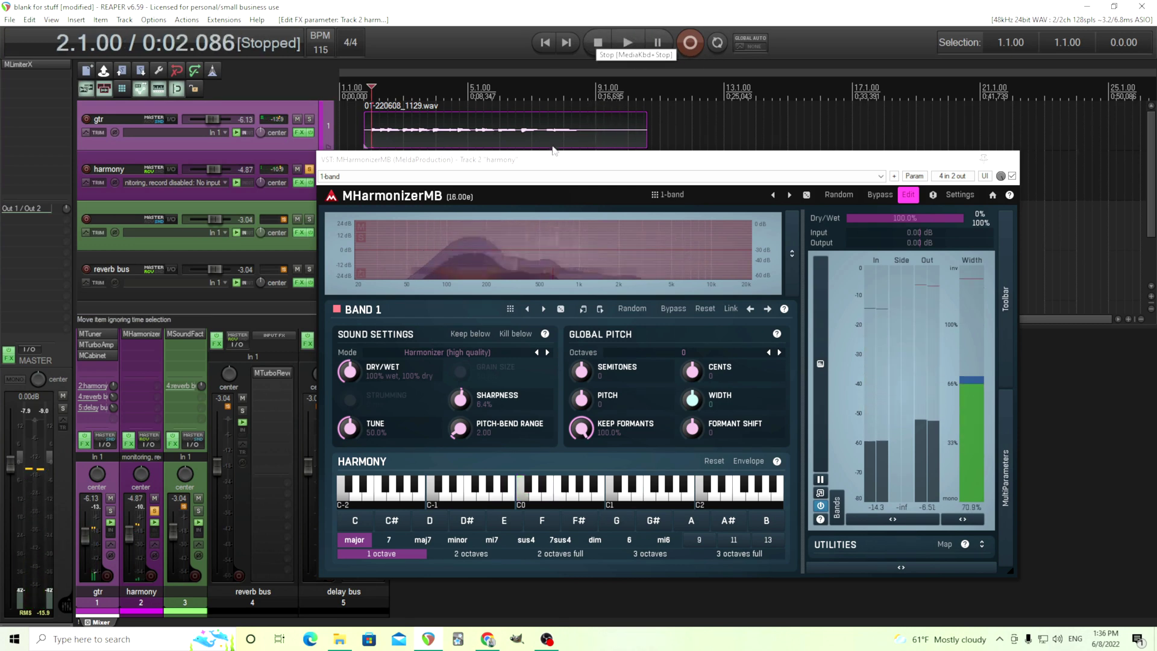
{"action": "left_click", "coordinate": [366, 376]}
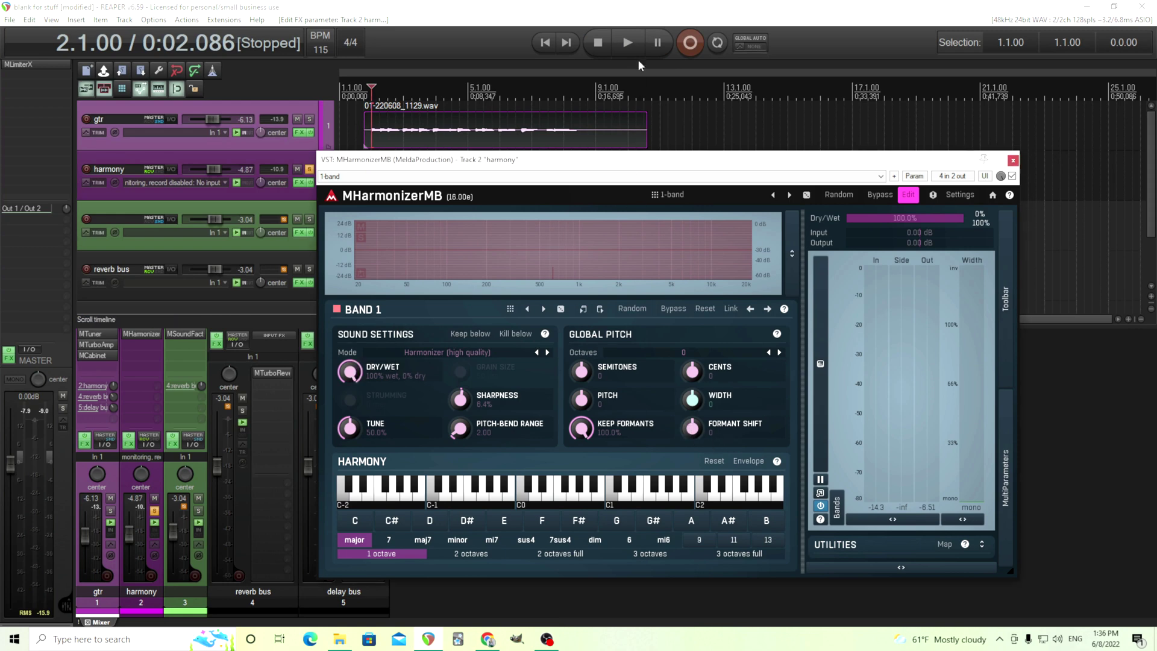
- Set Band 1's Formant Shift to -0.67 while the harmony plays, and lower Tune to 0% once playback is stopped
{"action": "left_click", "coordinate": [628, 42]}
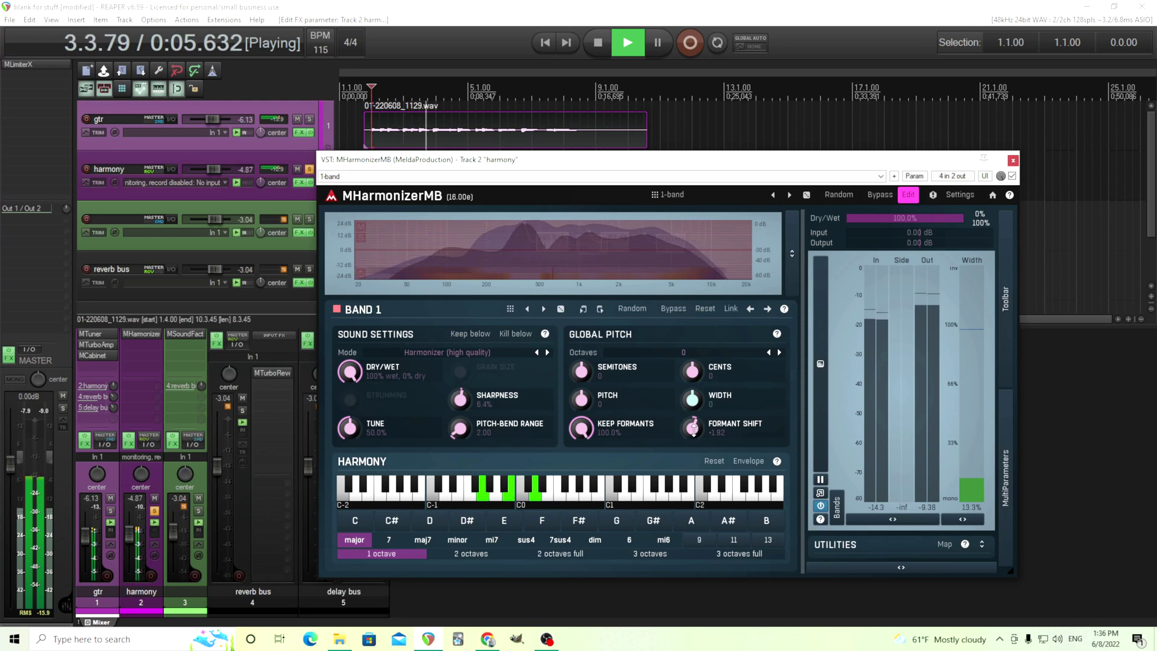
{"action": "scroll", "coordinate": [693, 428], "scroll_direction": "down", "scroll_amount": 3}
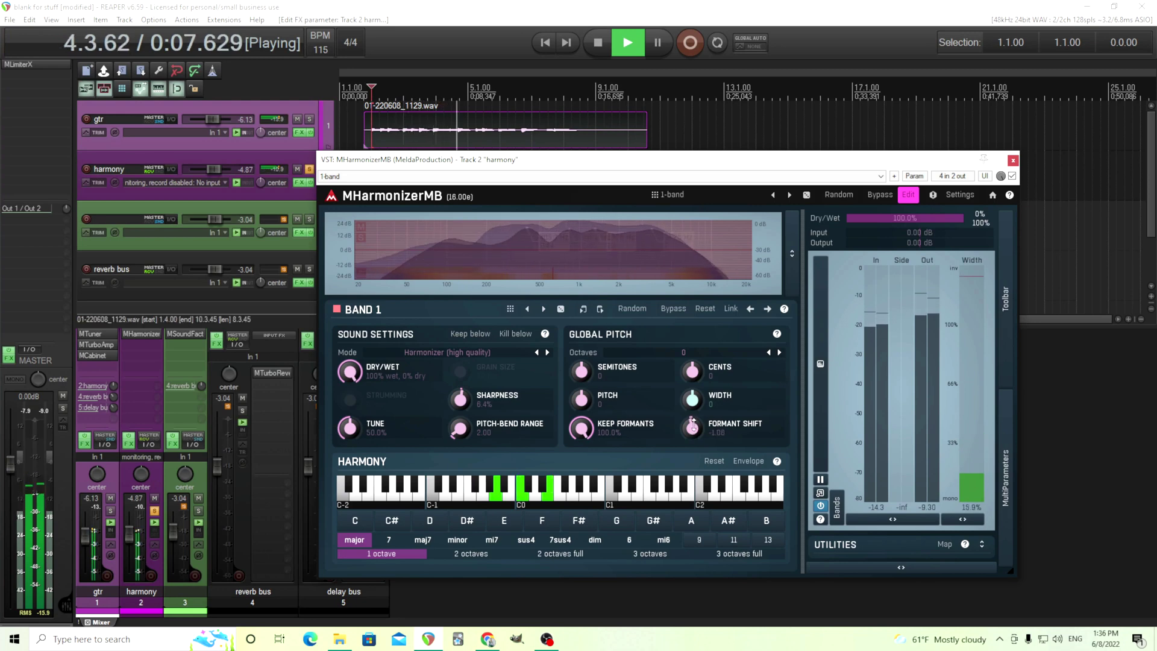
{"action": "left_click_drag", "start_coordinate": [694, 426], "coordinate": [693, 421]}
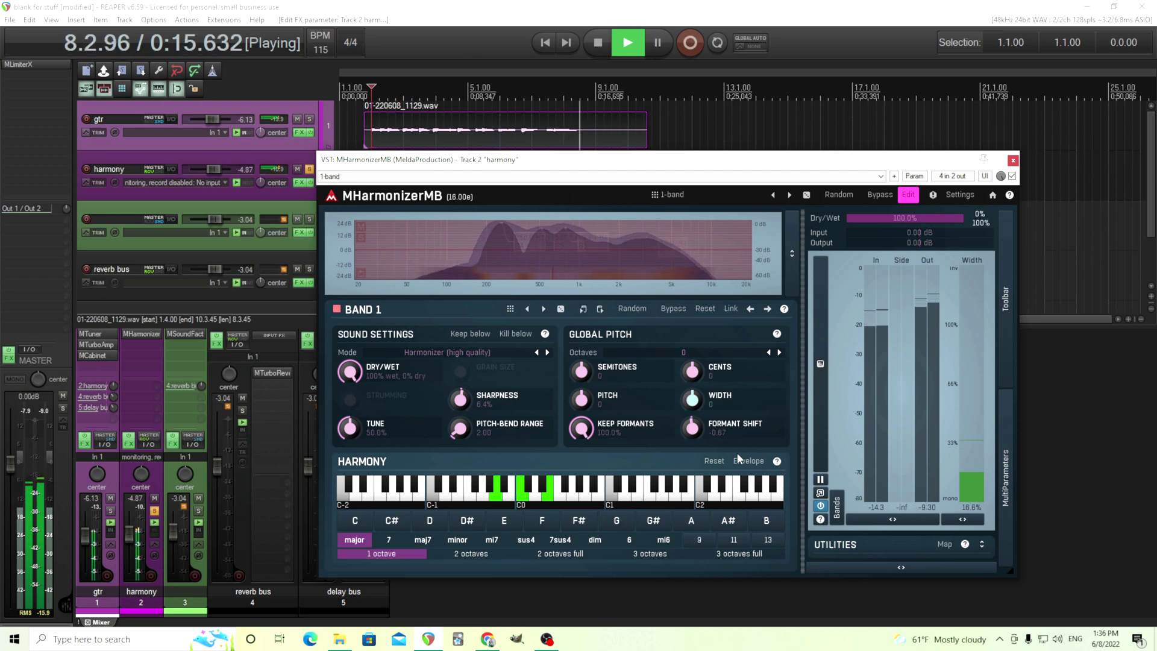
{"action": "left_click", "coordinate": [606, 43]}
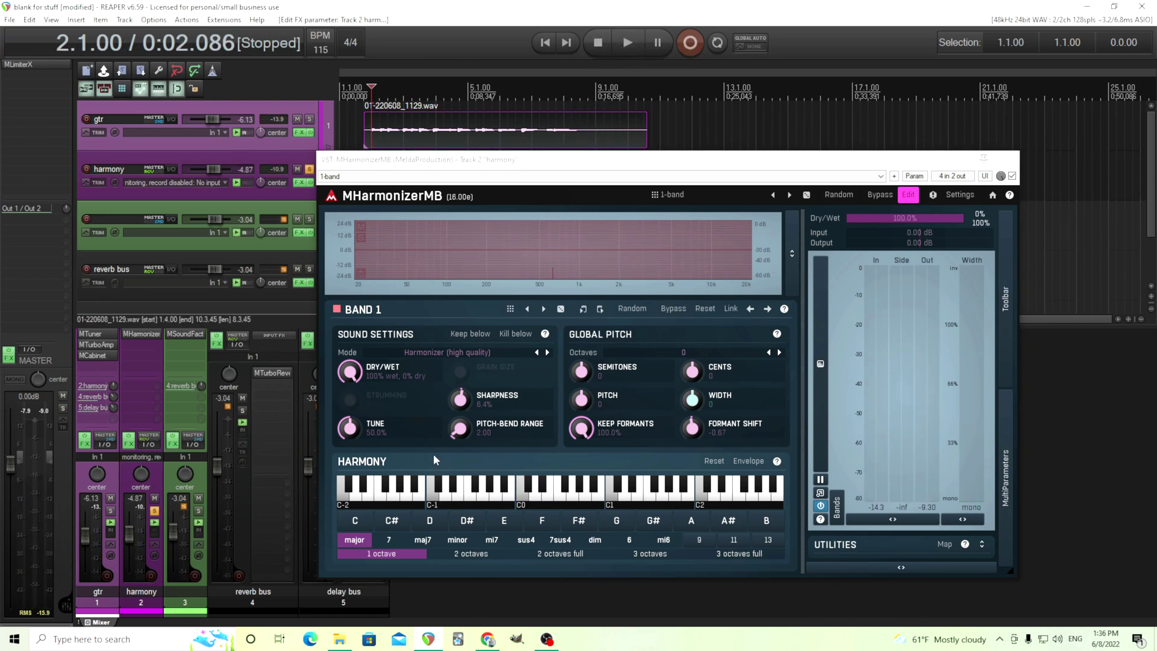
{"action": "left_click", "coordinate": [356, 432]}
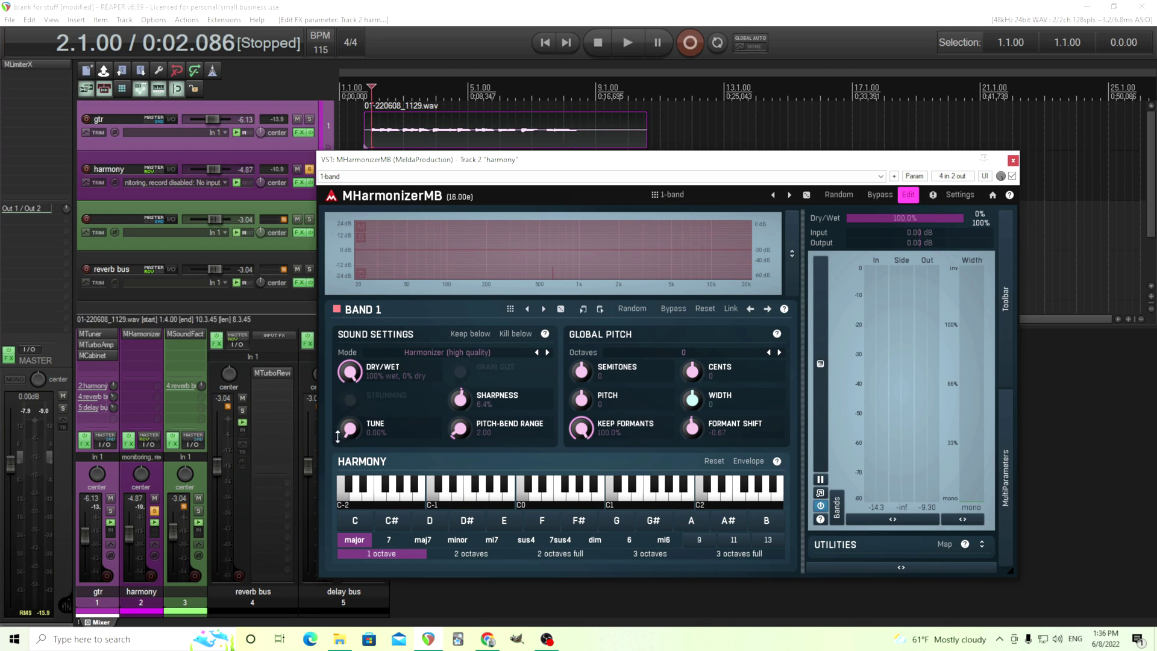
- Unsolo the harmony track and audition the full mix, comparing MHarmonizerMB bypassed and active, and close the plugin window
{"action": "left_click", "coordinate": [155, 511]}
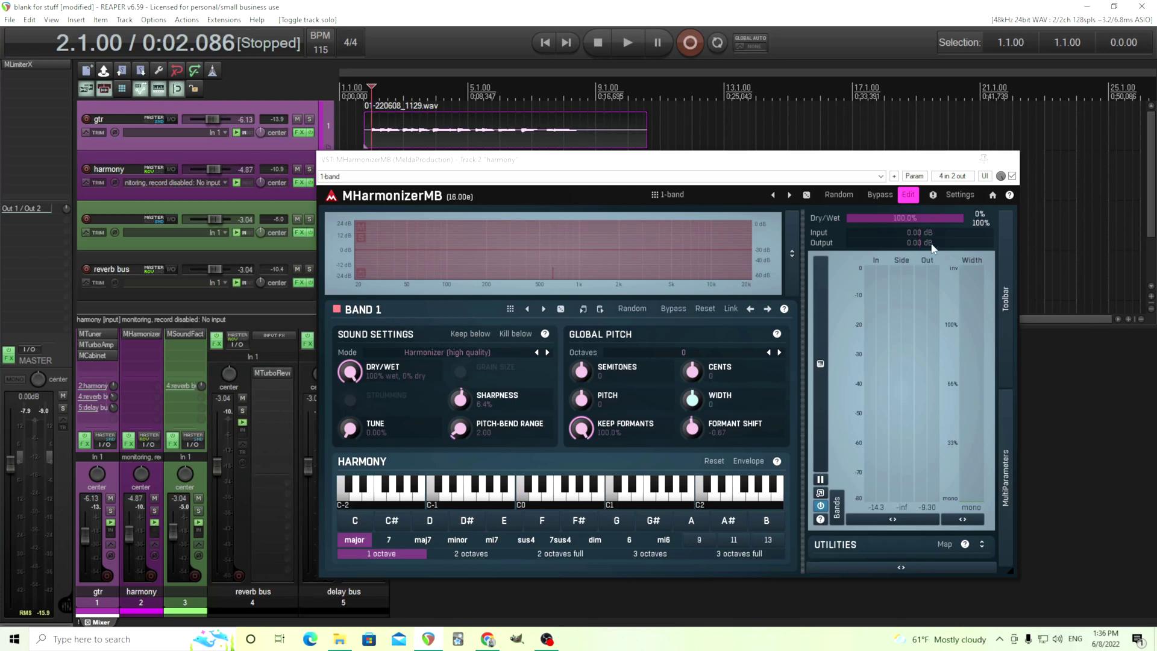
{"action": "left_click", "coordinate": [635, 37]}
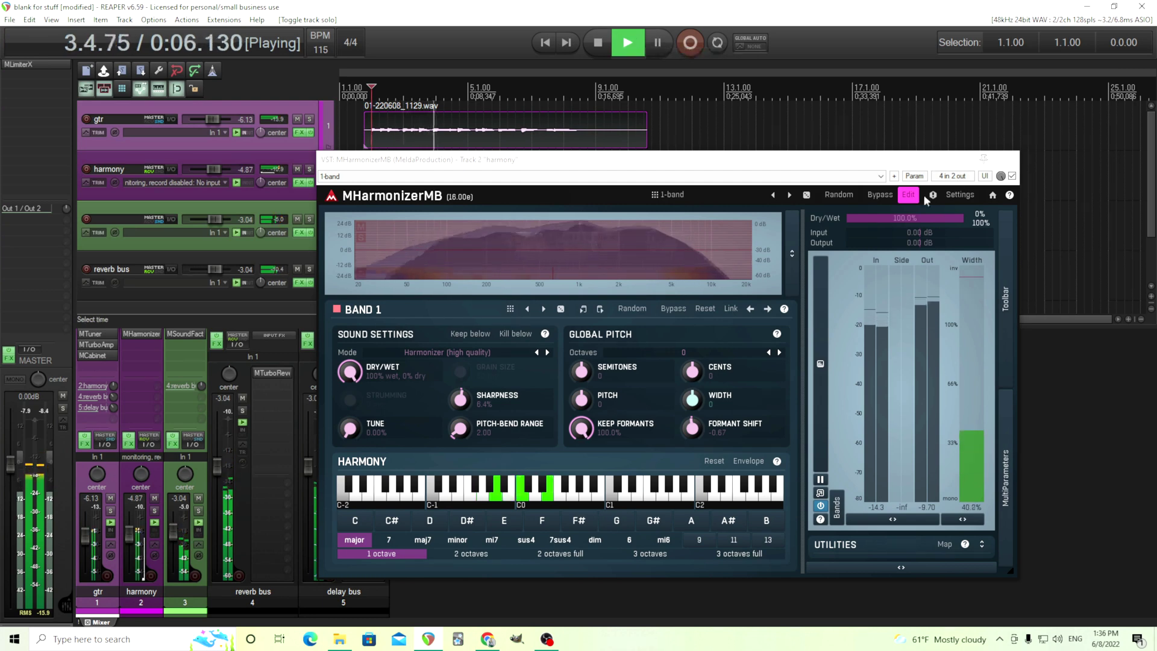
{"action": "left_click", "coordinate": [881, 195]}
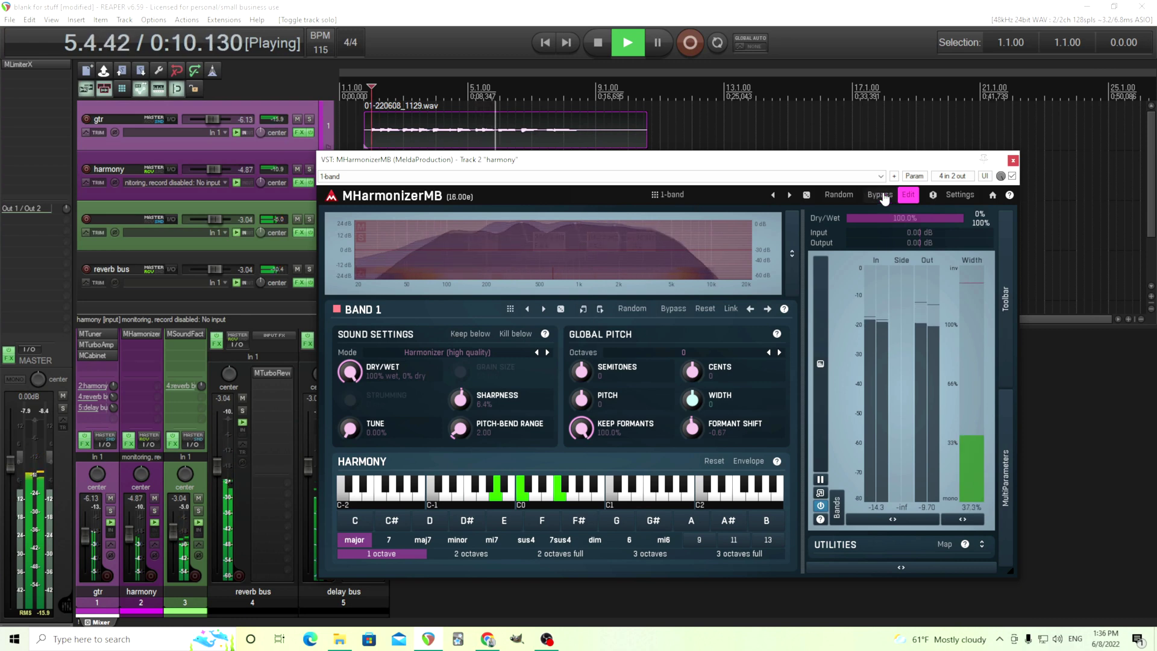
{"action": "left_click", "coordinate": [881, 195]}
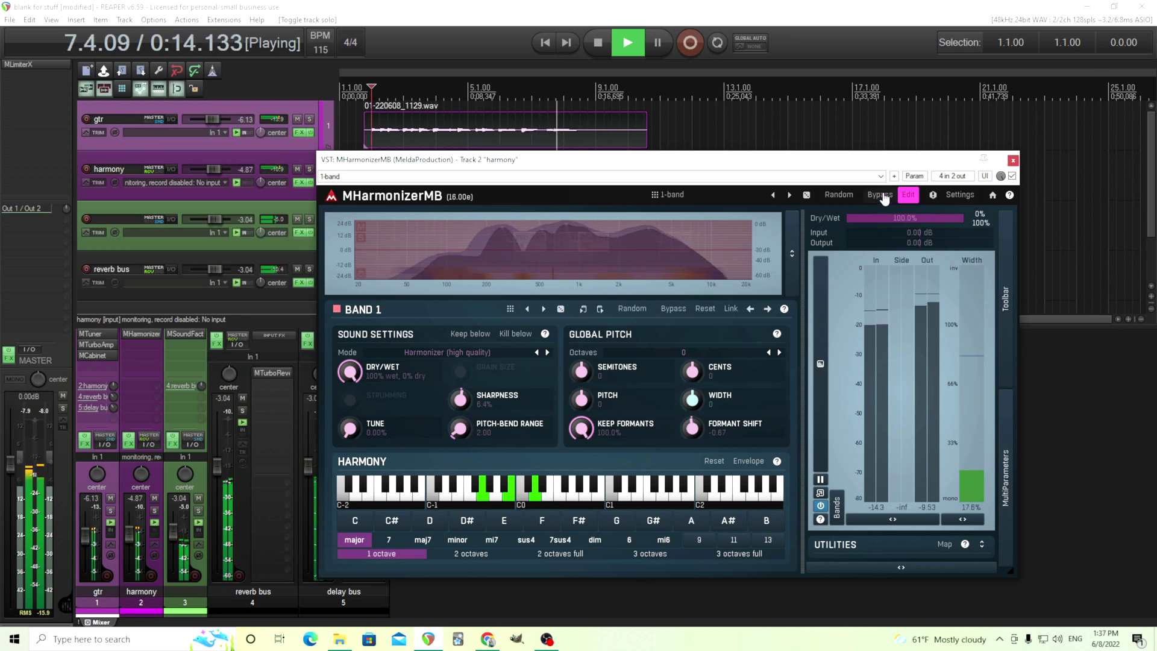
{"action": "left_click", "coordinate": [1012, 161]}
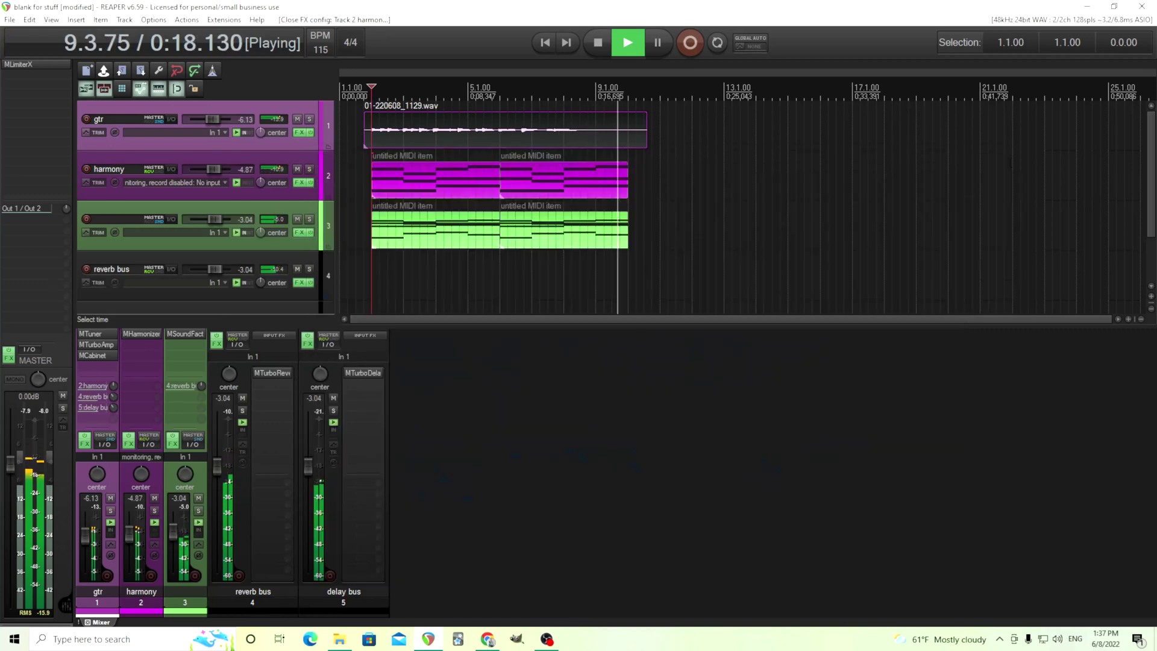
{"action": "left_click", "coordinate": [606, 51]}
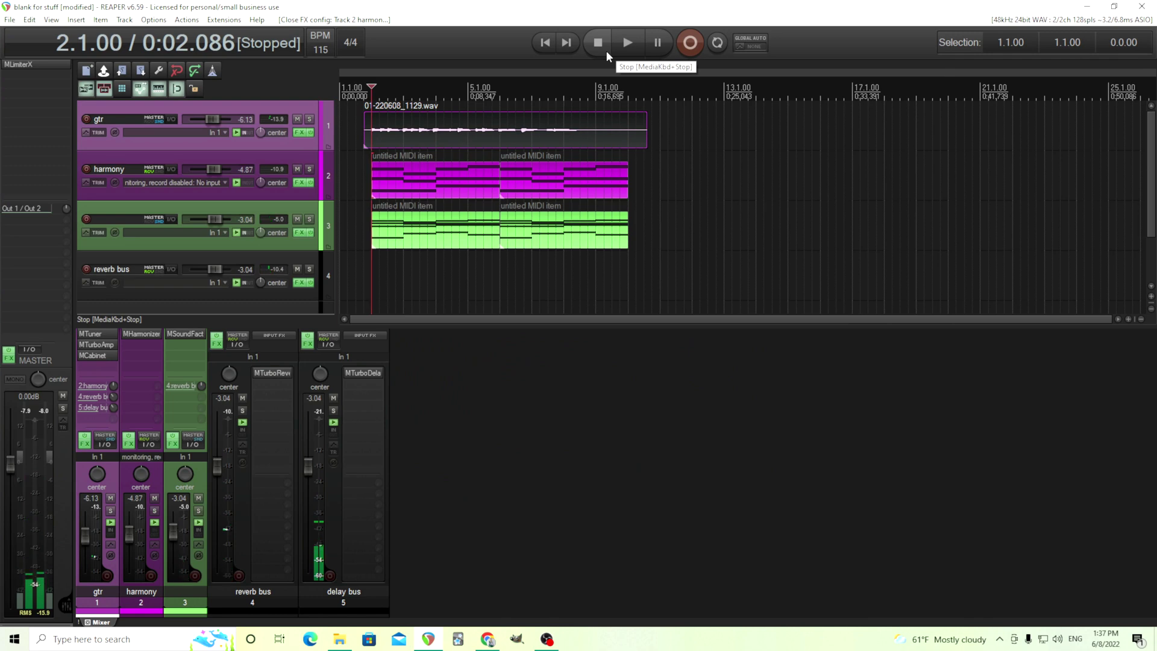
- Check MHarmonizerMB's settings, close it and add MDoubleTracker after it on the harmony track
{"action": "left_click", "coordinate": [144, 336]}
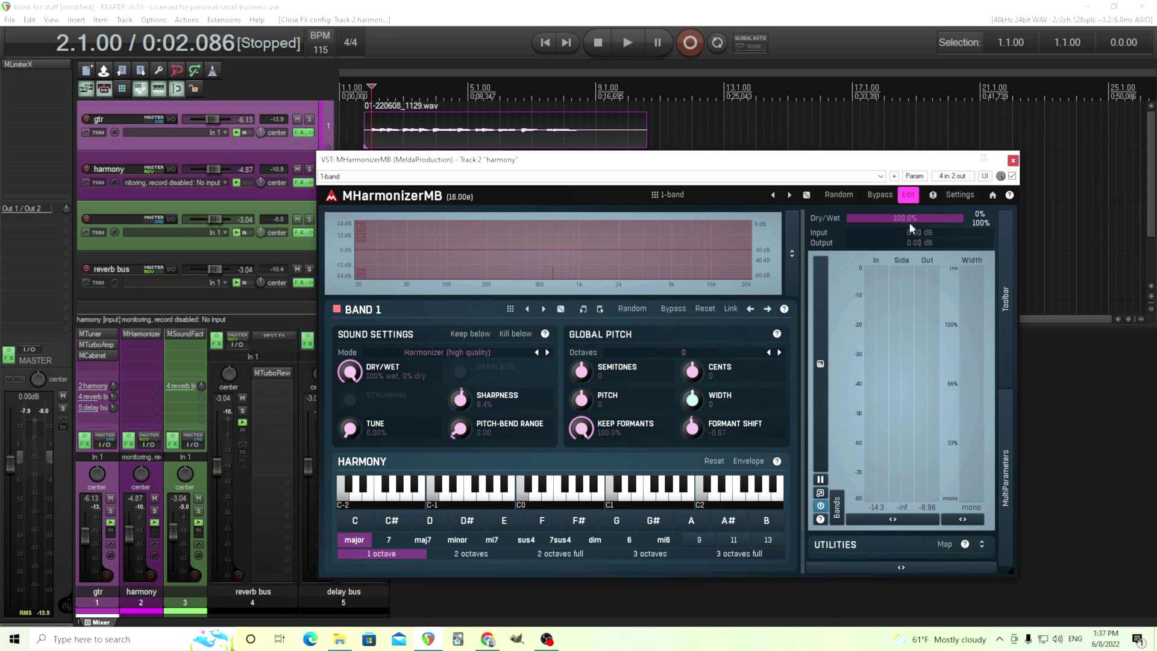
{"action": "left_click", "coordinate": [1012, 161]}
{"action": "right_click", "coordinate": [134, 341]}
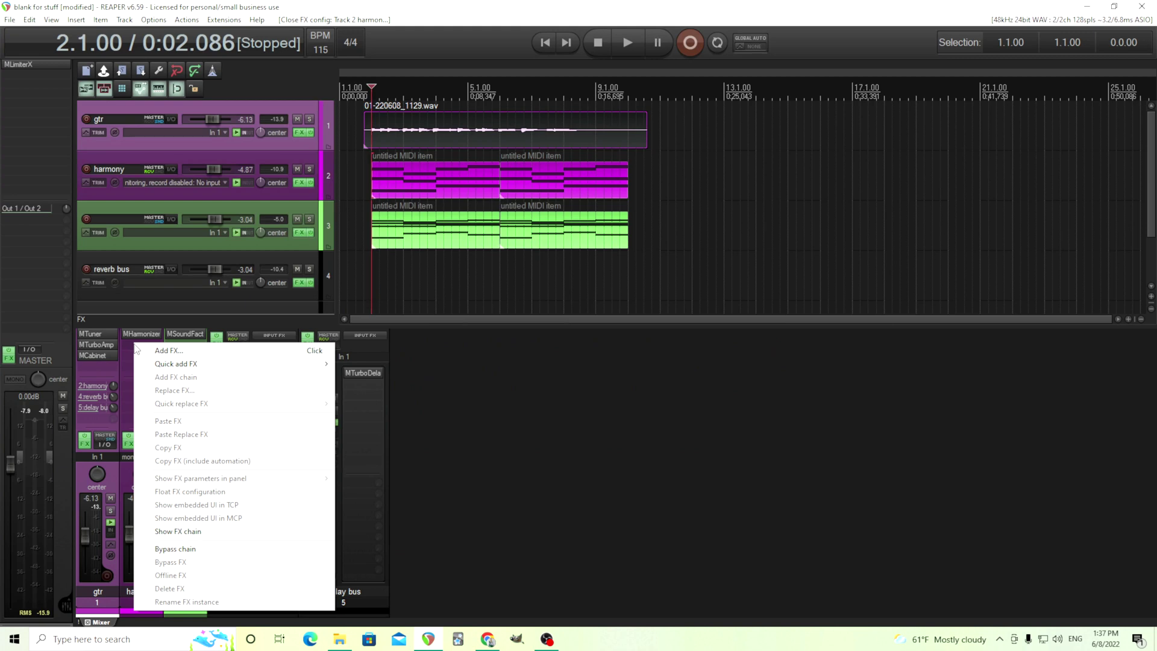
{"action": "mouse_move", "coordinate": [175, 365]}
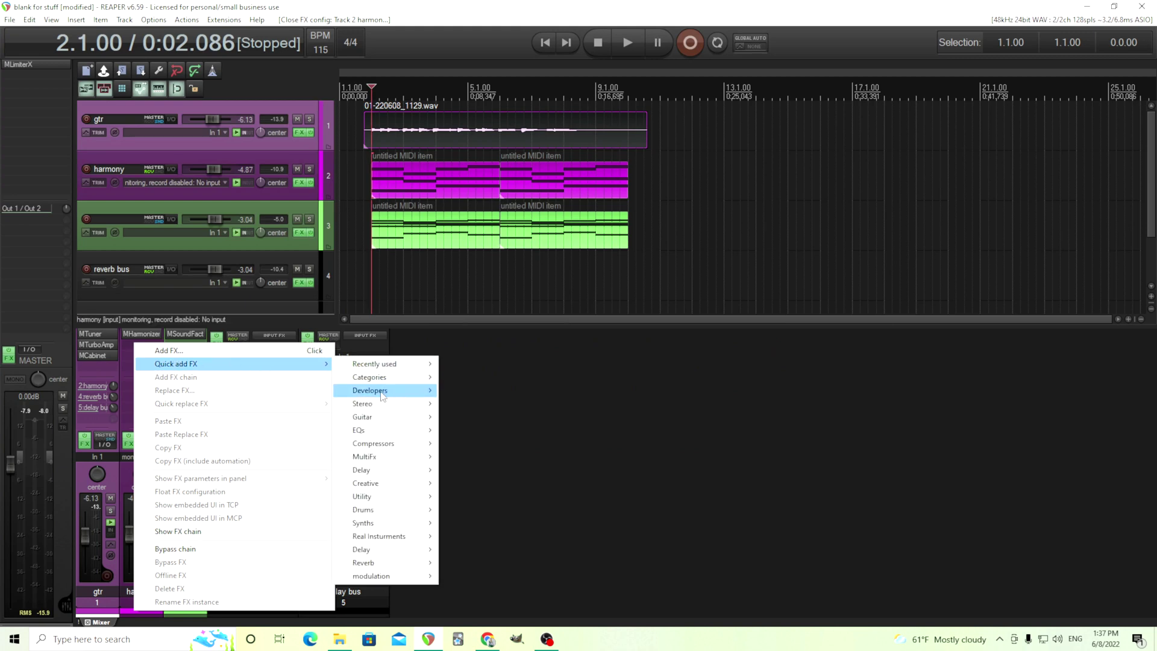
{"action": "mouse_move", "coordinate": [383, 403]}
{"action": "left_click", "coordinate": [476, 403]}
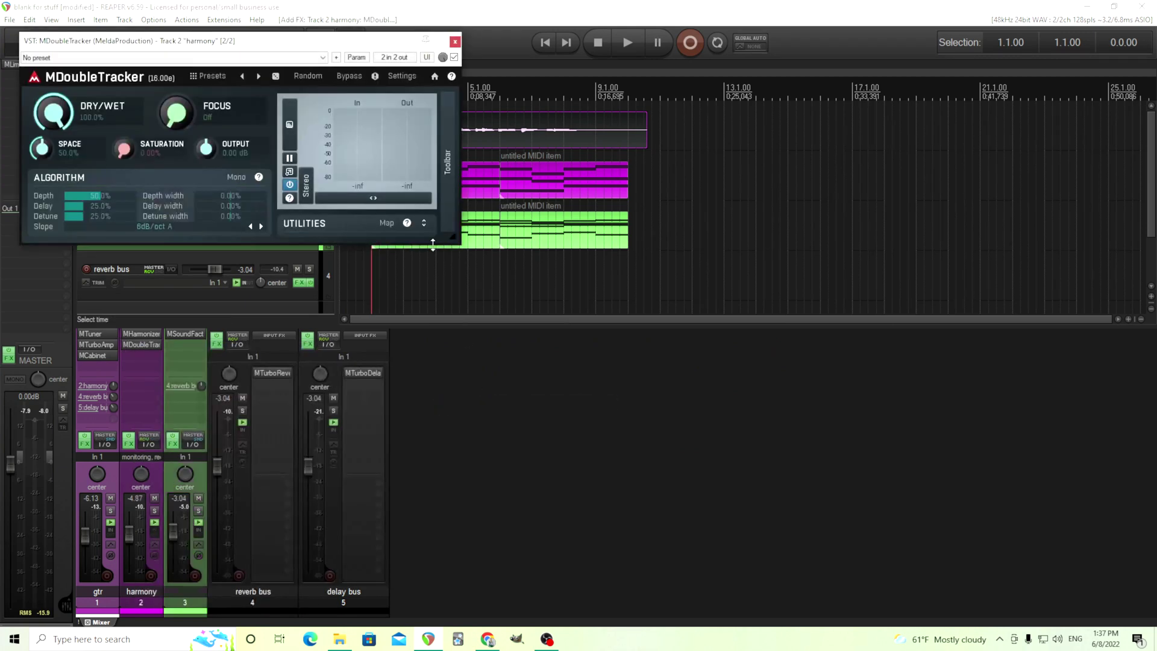
- Load MDoubleTracker's Electric guitar preset, close the preset browser and place the plugin window clear of the tracks
{"action": "left_click", "coordinate": [210, 76]}
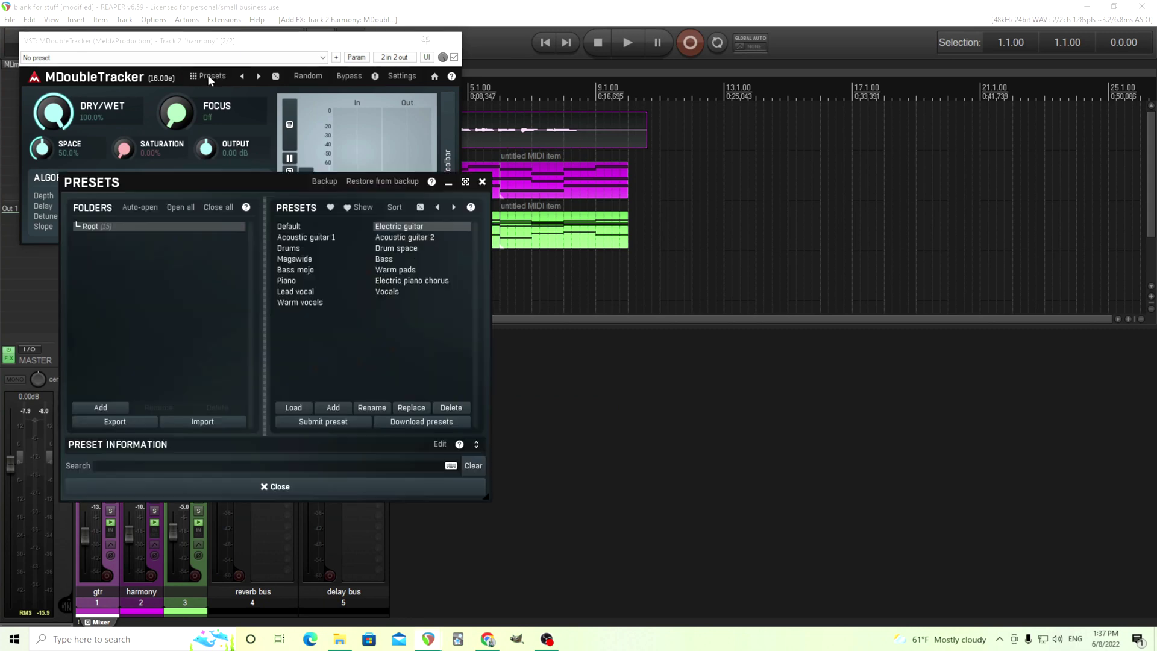
{"action": "left_click", "coordinate": [392, 228]}
{"action": "left_click", "coordinate": [454, 42]}
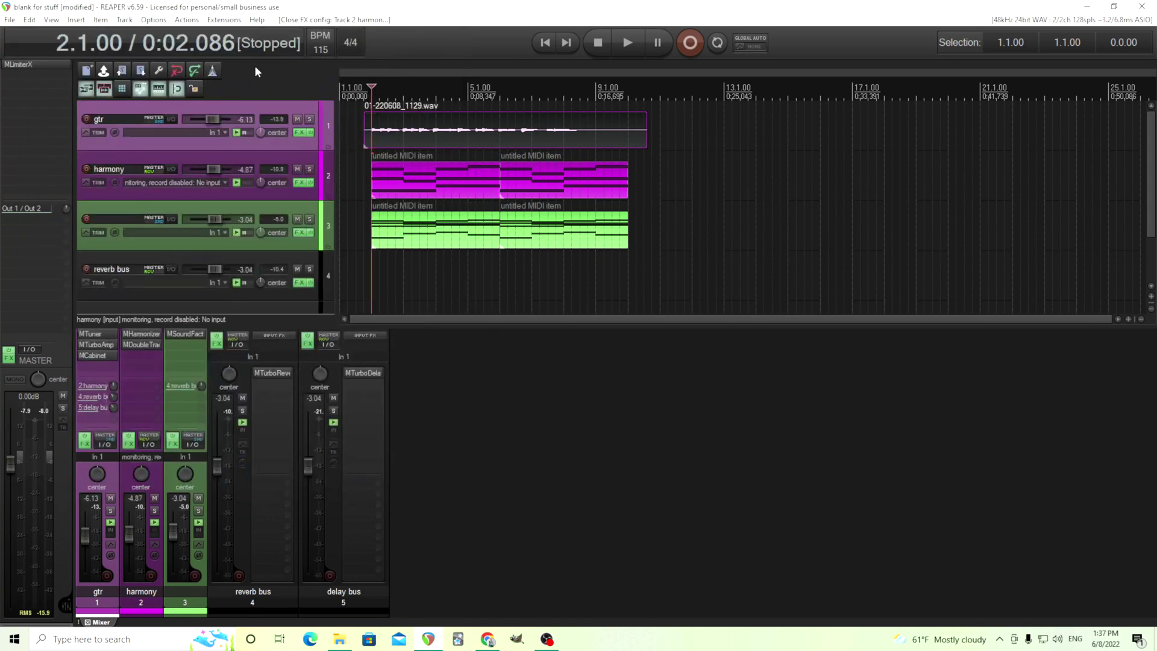
{"action": "left_click", "coordinate": [132, 345]}
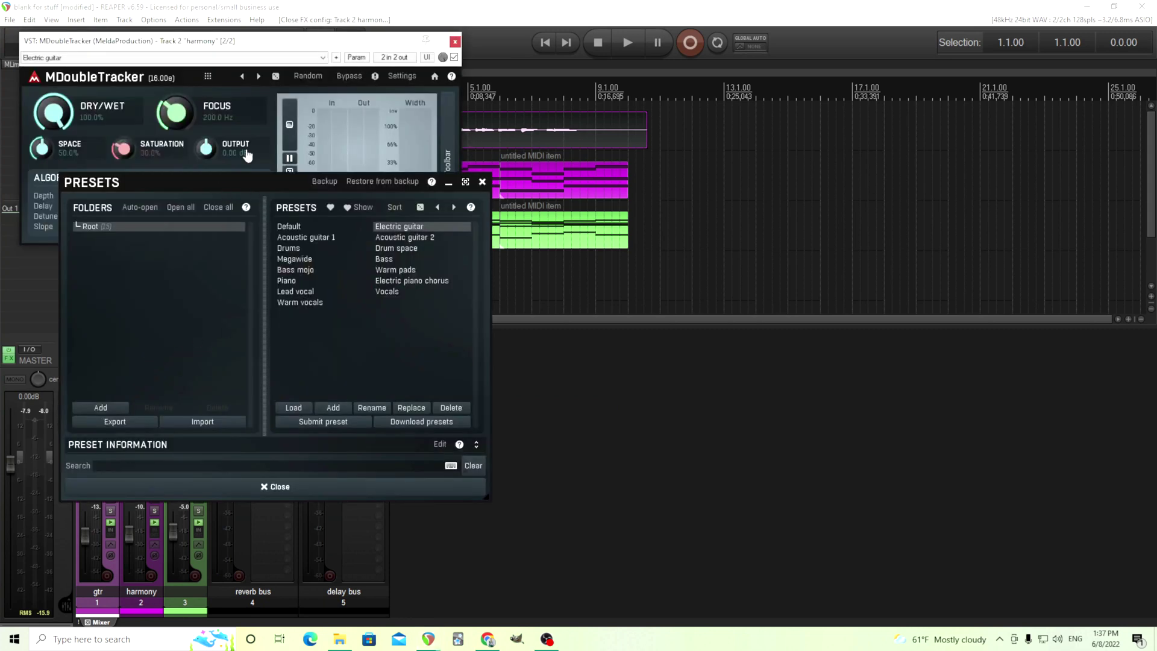
{"action": "left_click", "coordinate": [482, 181]}
{"action": "left_click_drag", "start_coordinate": [268, 44], "coordinate": [692, 275]}
- Play the mix while comparing MDoubleTracker bypassed and active, and close its window
{"action": "left_click", "coordinate": [628, 42]}
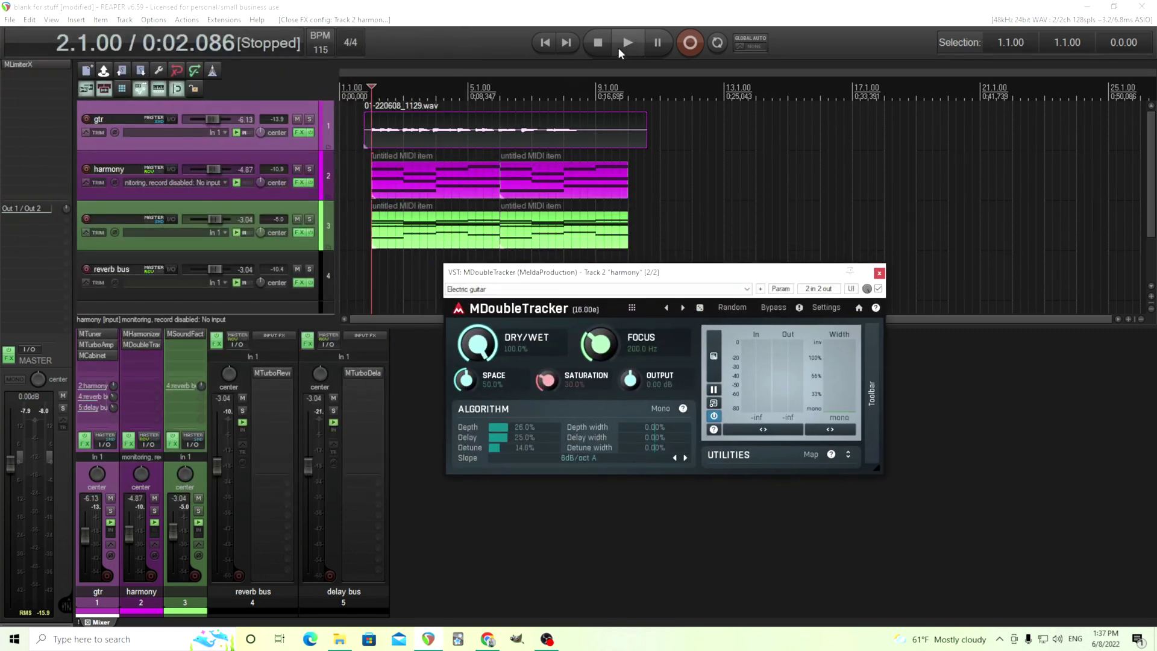
{"action": "left_click", "coordinate": [781, 309]}
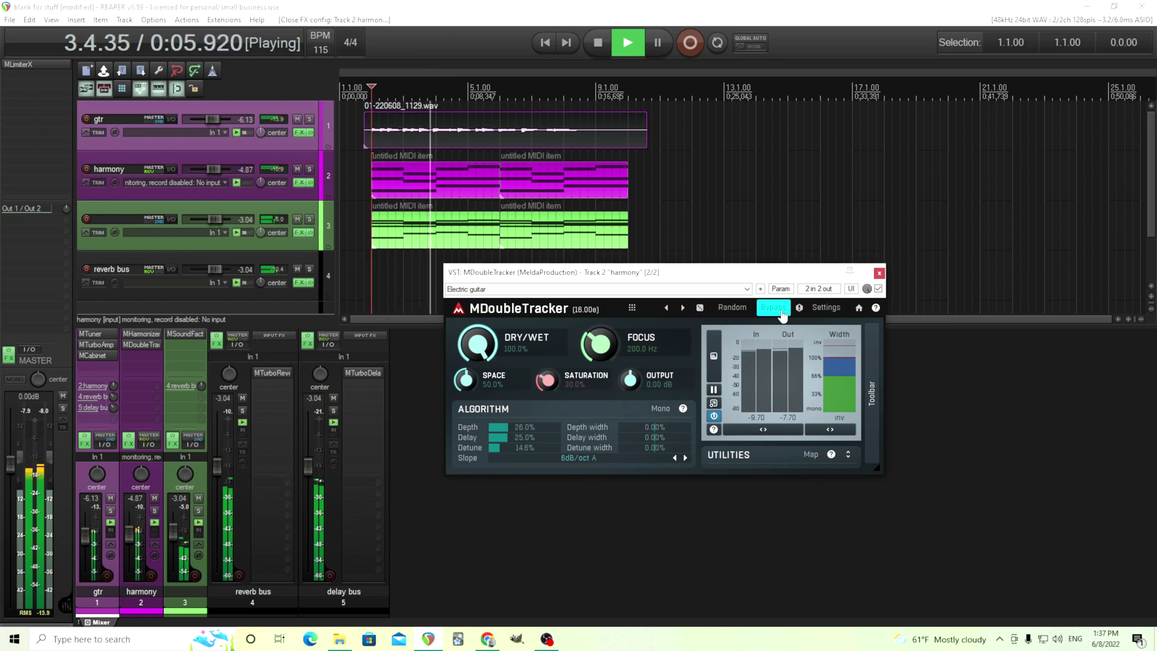
{"action": "left_click", "coordinate": [780, 309]}
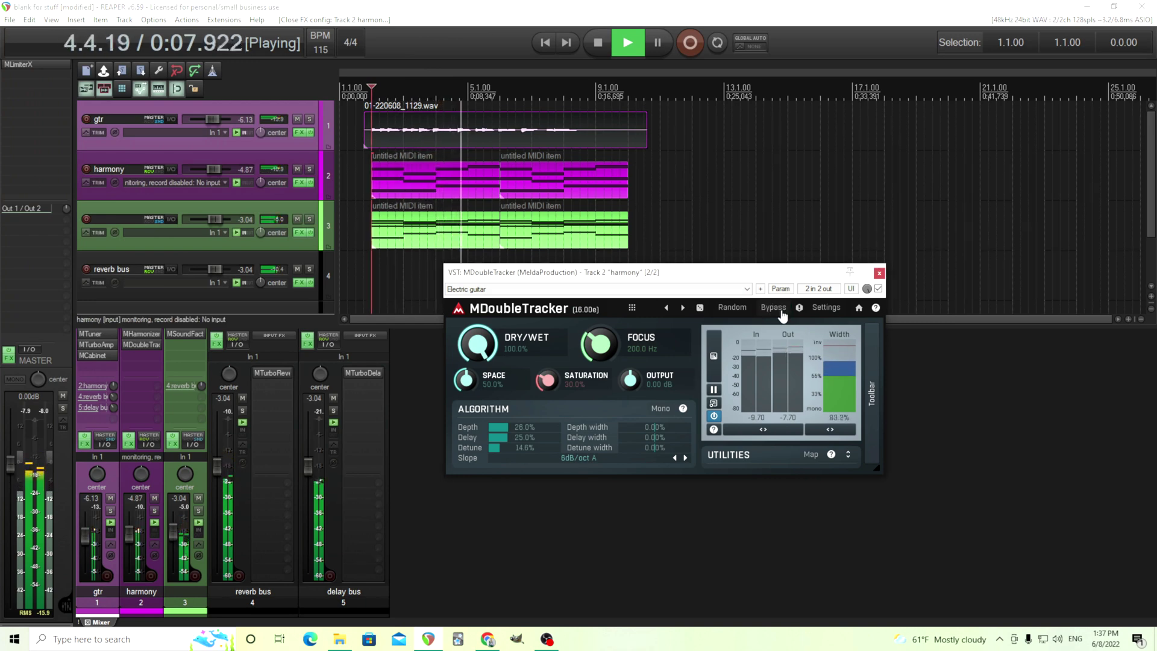
{"action": "left_click", "coordinate": [879, 273]}
- Set Band 1's Sharpness and Tune to 15.2% in MHarmonizerMB and lower its output slightly during playback, and stop playback
{"action": "left_click", "coordinate": [146, 335]}
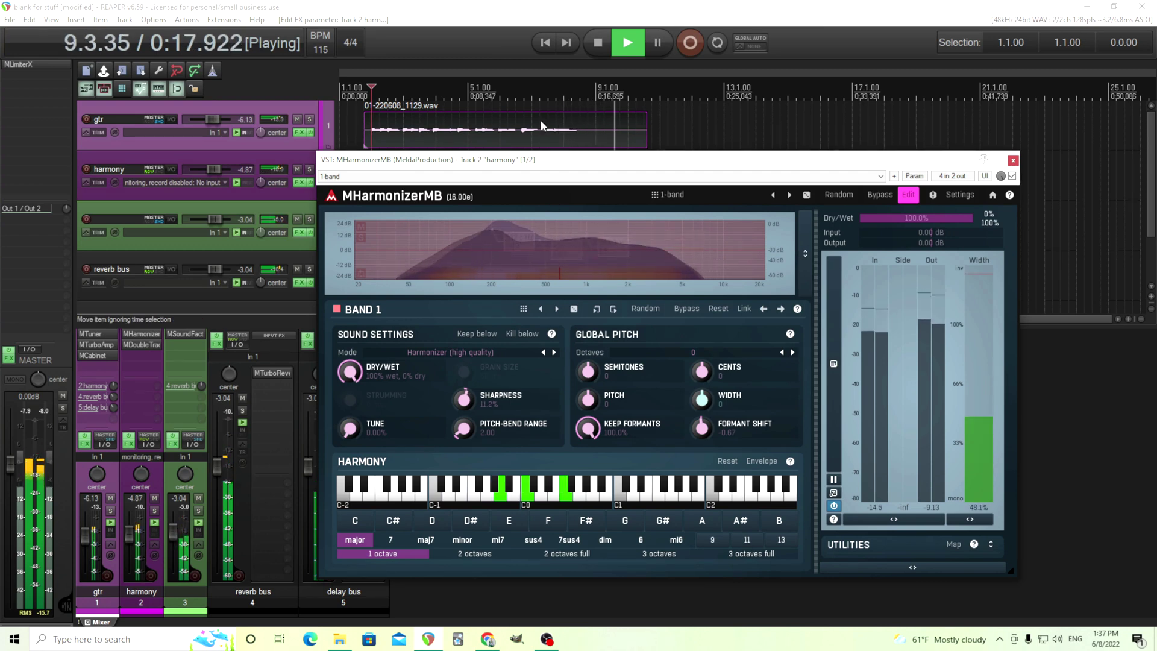
{"action": "left_click", "coordinate": [626, 42]}
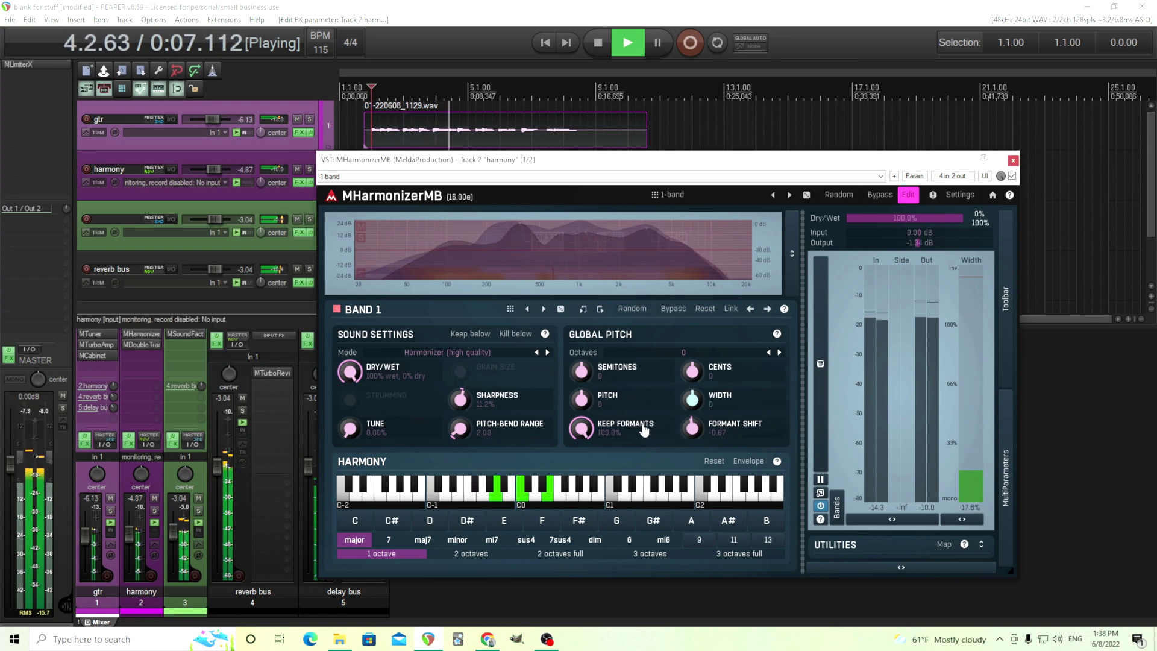
{"action": "scroll", "coordinate": [458, 403], "scroll_direction": "up", "scroll_amount": 2}
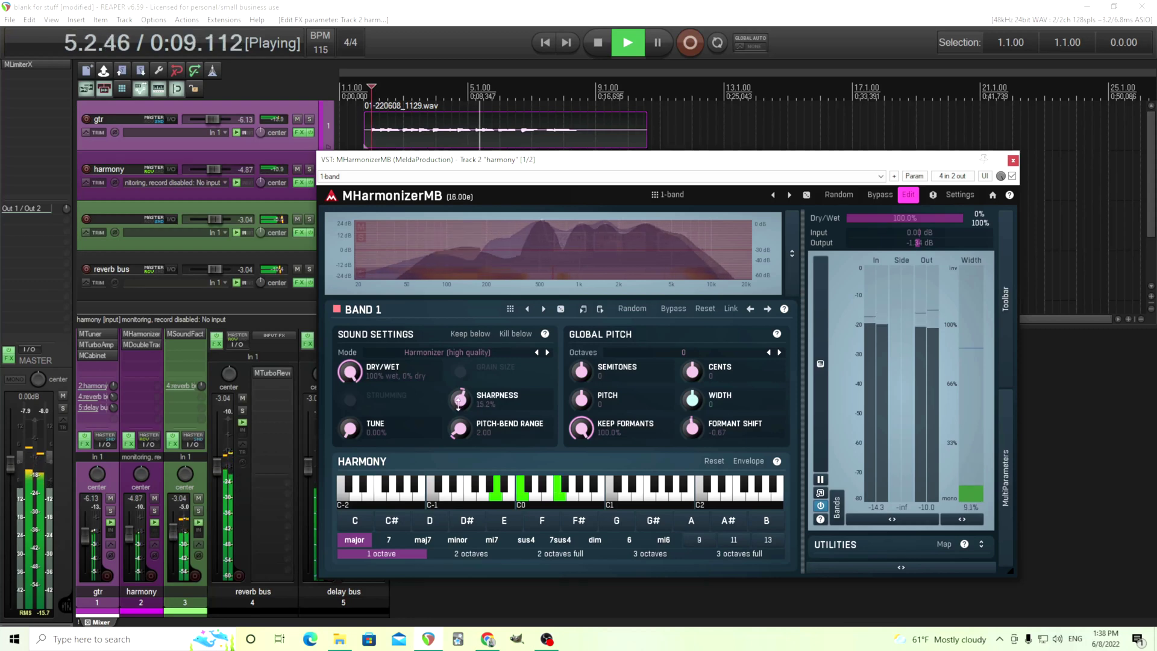
{"action": "scroll", "coordinate": [348, 429], "scroll_direction": "up", "scroll_amount": 5}
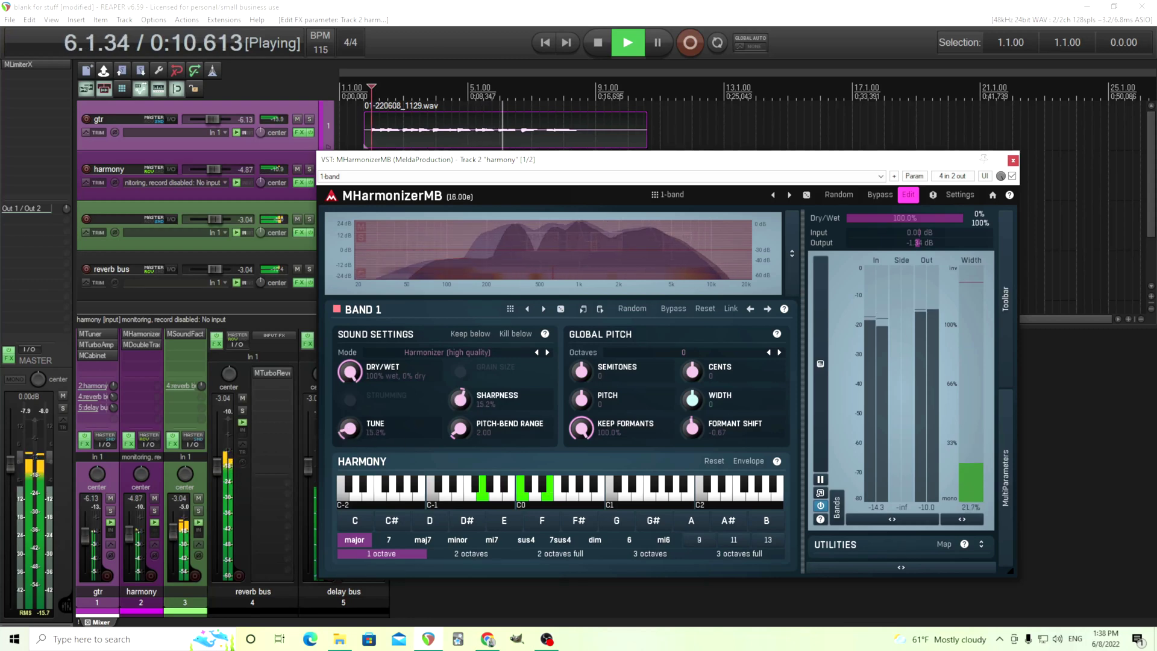
{"action": "left_click", "coordinate": [1013, 160]}
{"action": "left_click", "coordinate": [597, 43]}
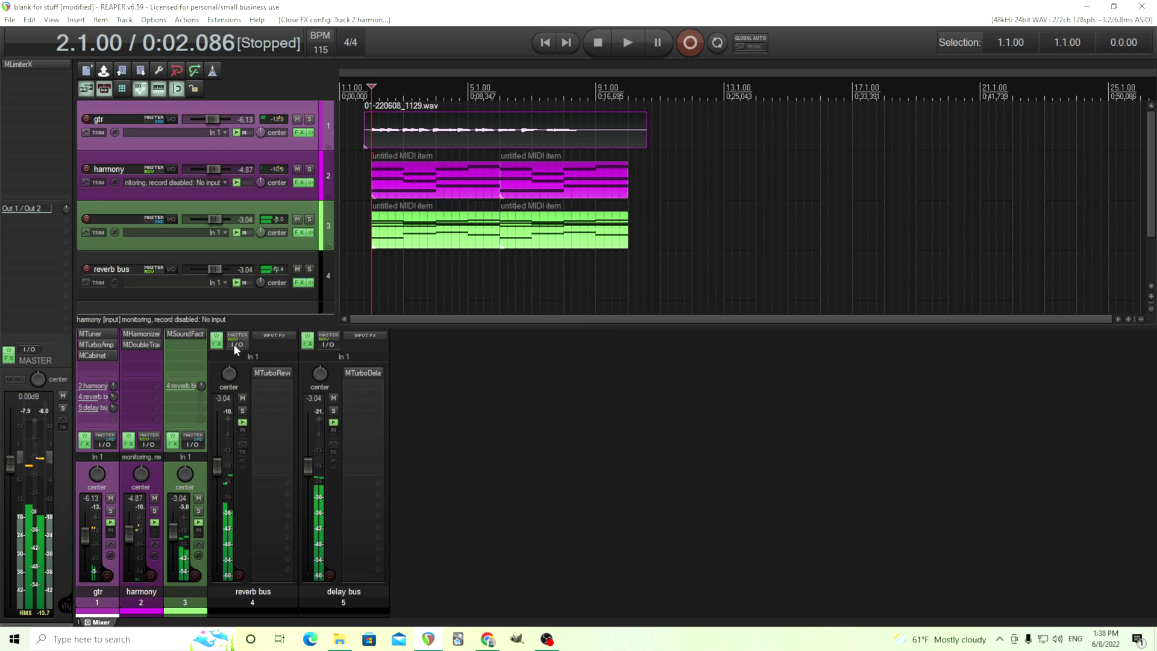
- Lower MDoubleTracker's Detune to 7.8% on the harmony track and close the plugin
{"action": "left_click", "coordinate": [139, 344]}
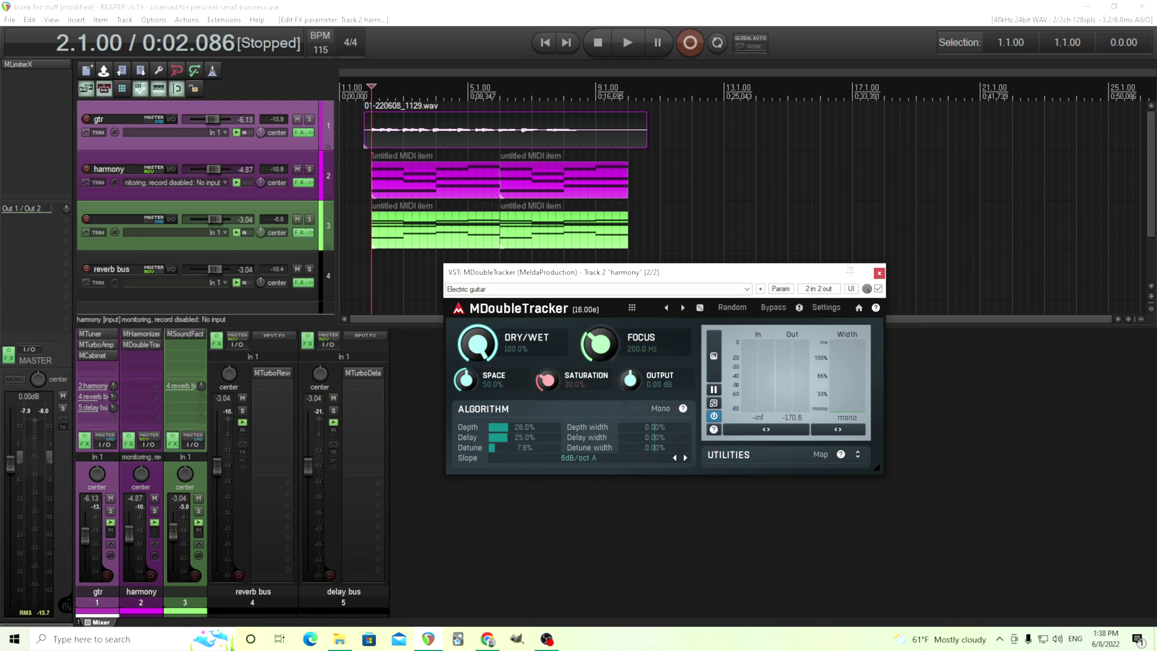
{"action": "left_click", "coordinate": [879, 273]}
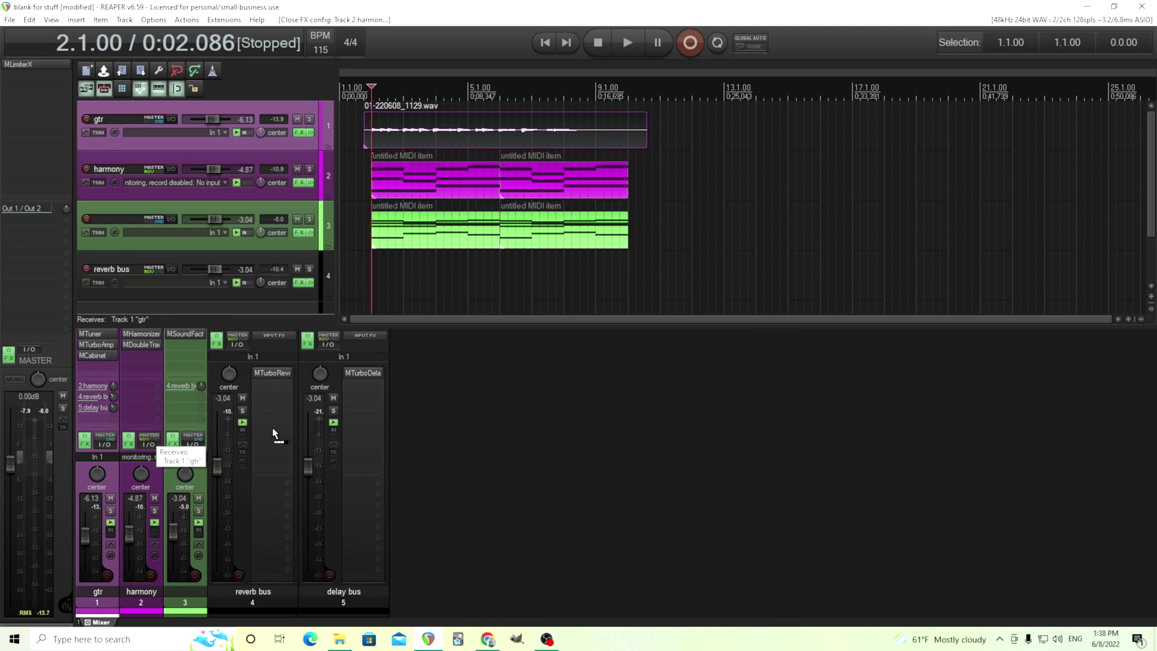
- Route a send from the harmony track to the reverb bus, lower its level slightly and audition the mix
{"action": "left_click_drag", "start_coordinate": [273, 433], "coordinate": [283, 429]}
{"action": "left_click_drag", "start_coordinate": [368, 479], "coordinate": [360, 480]}
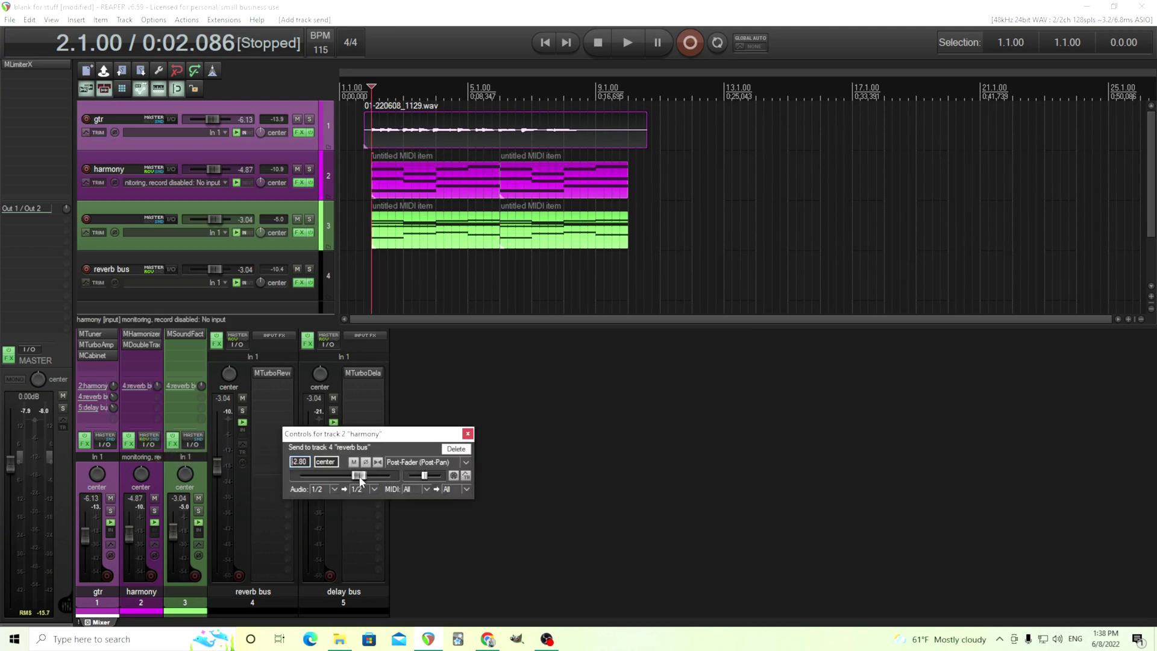
{"action": "left_click", "coordinate": [625, 53]}
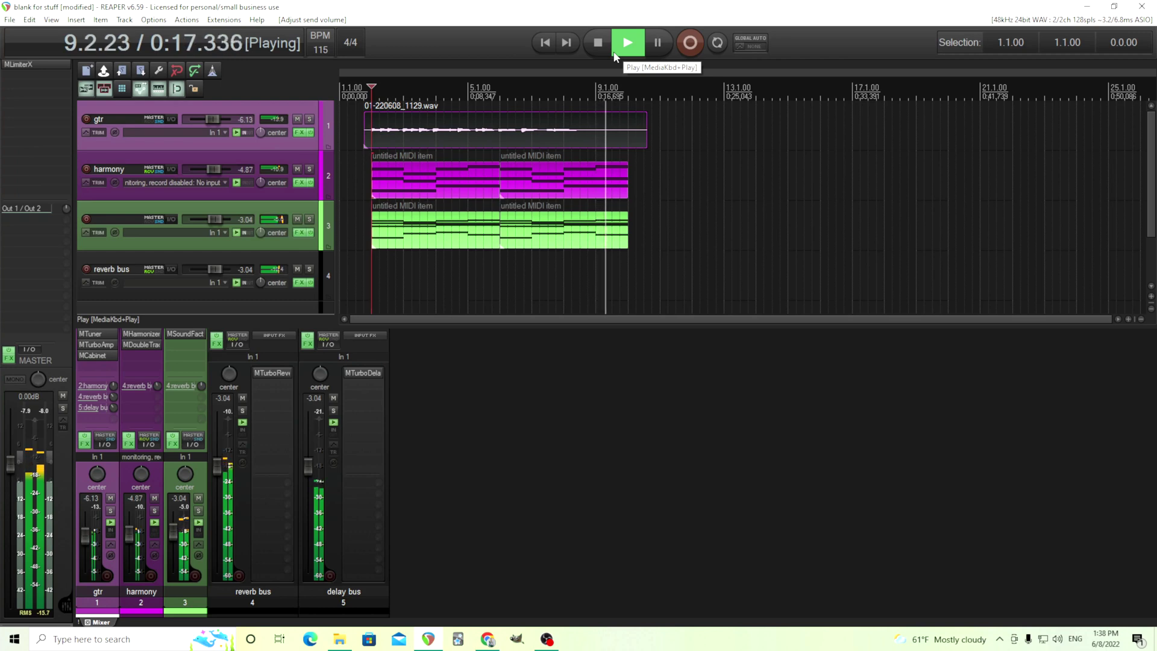
{"action": "left_click", "coordinate": [598, 44]}
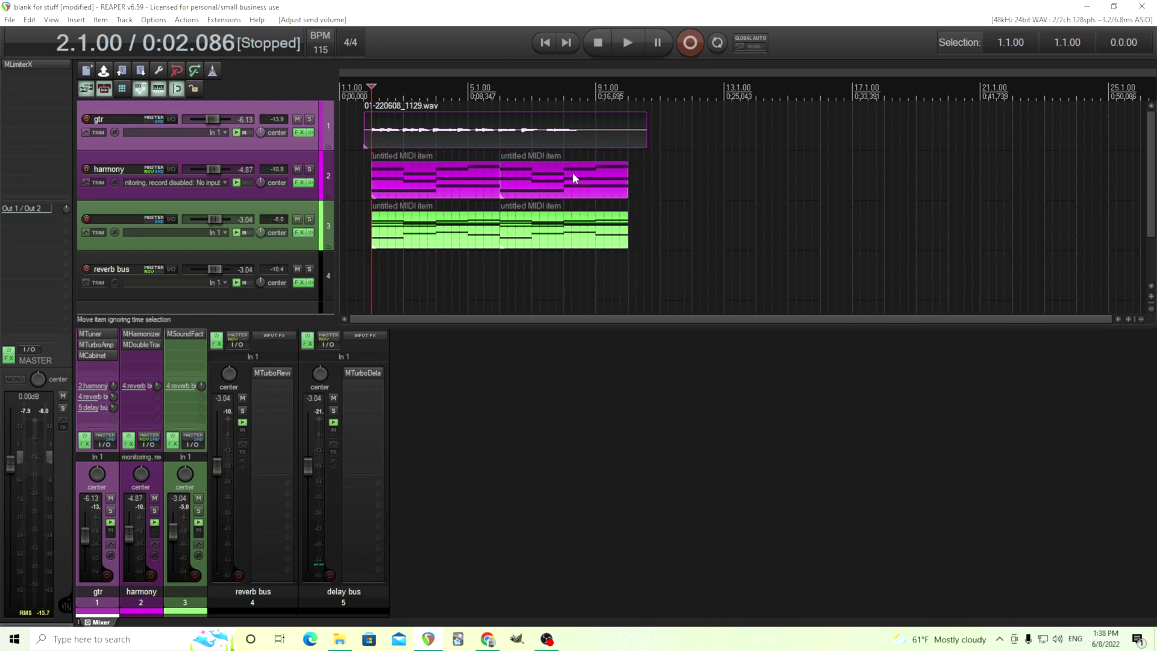
- Turn off snapping in the first harmony MIDI item and trim its first three chords to start about halfway through bars 2, 3 and 4
{"action": "mouse_move", "coordinate": [124, 533]}
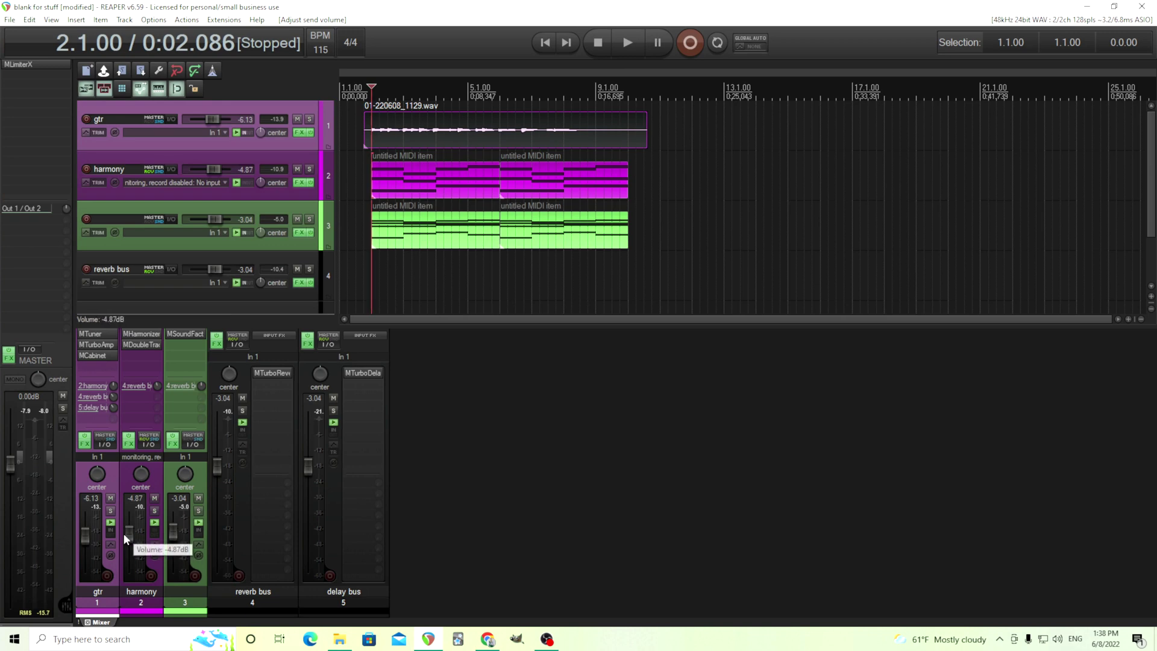
{"action": "double_click", "coordinate": [397, 184]}
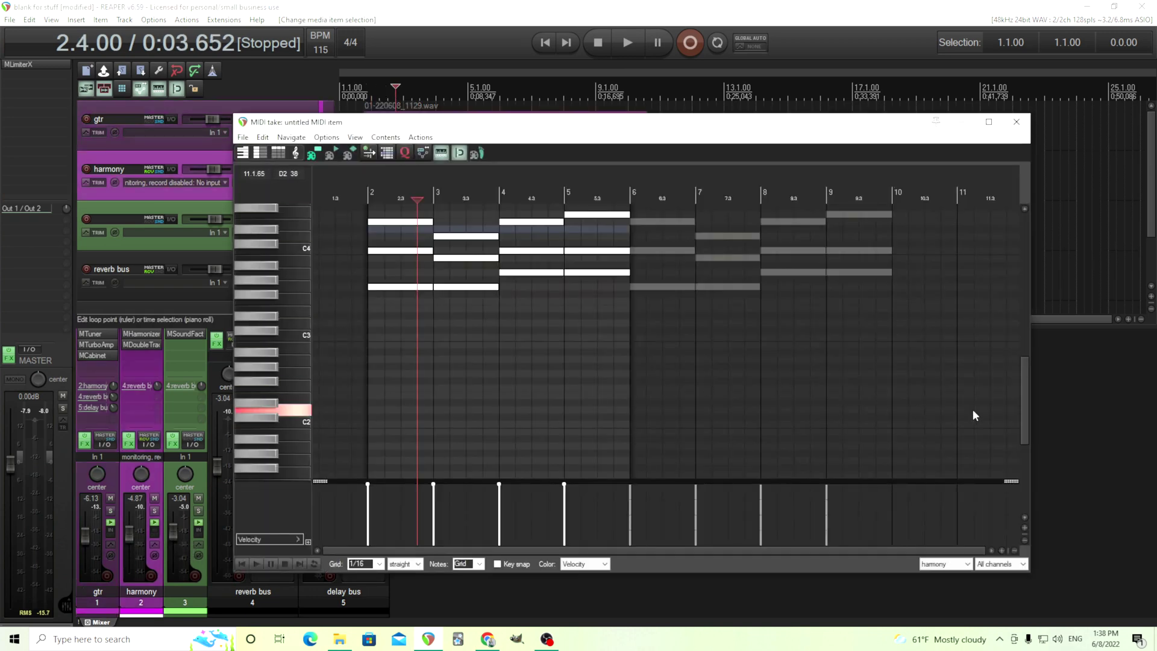
{"action": "left_click_drag", "start_coordinate": [1024, 398], "coordinate": [1019, 368]}
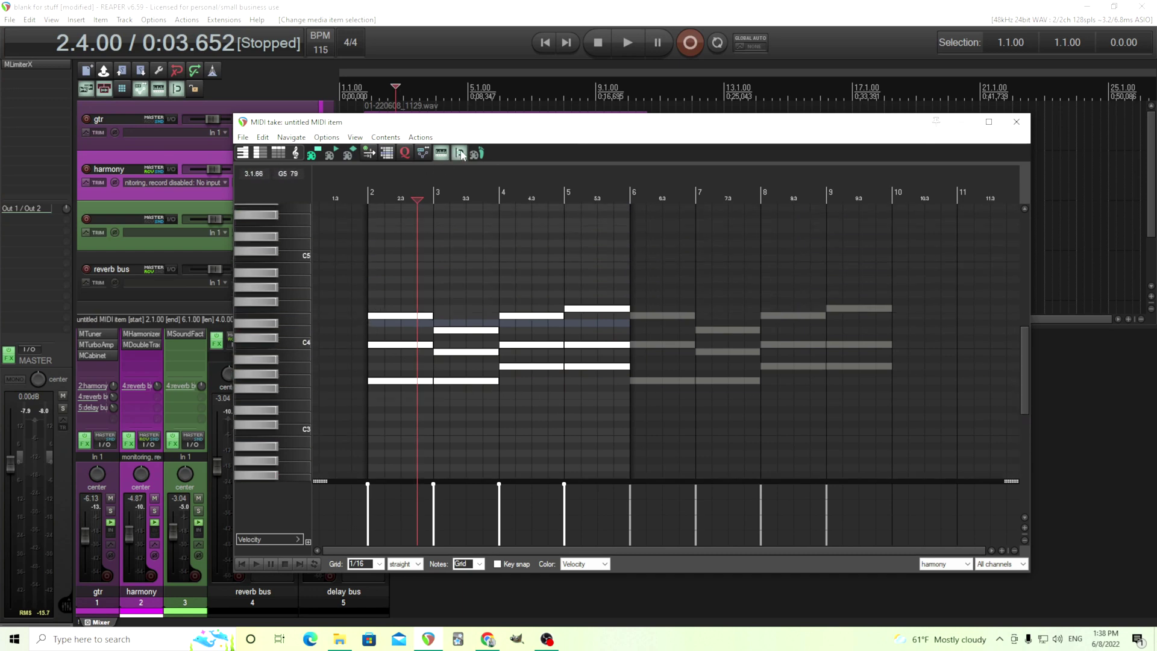
{"action": "left_click_drag", "start_coordinate": [372, 305], "coordinate": [395, 398]}
{"action": "left_click_drag", "start_coordinate": [369, 315], "coordinate": [473, 412]}
{"action": "left_click_drag", "start_coordinate": [436, 330], "coordinate": [468, 337]}
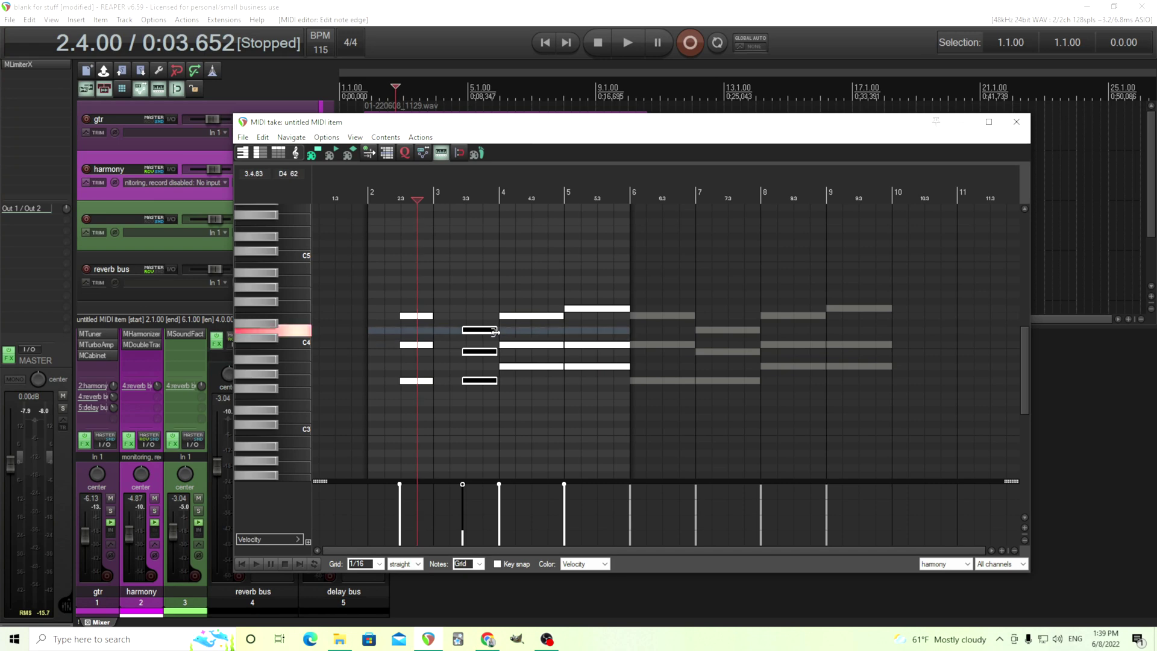
{"action": "left_click_drag", "start_coordinate": [513, 304], "coordinate": [515, 395]}
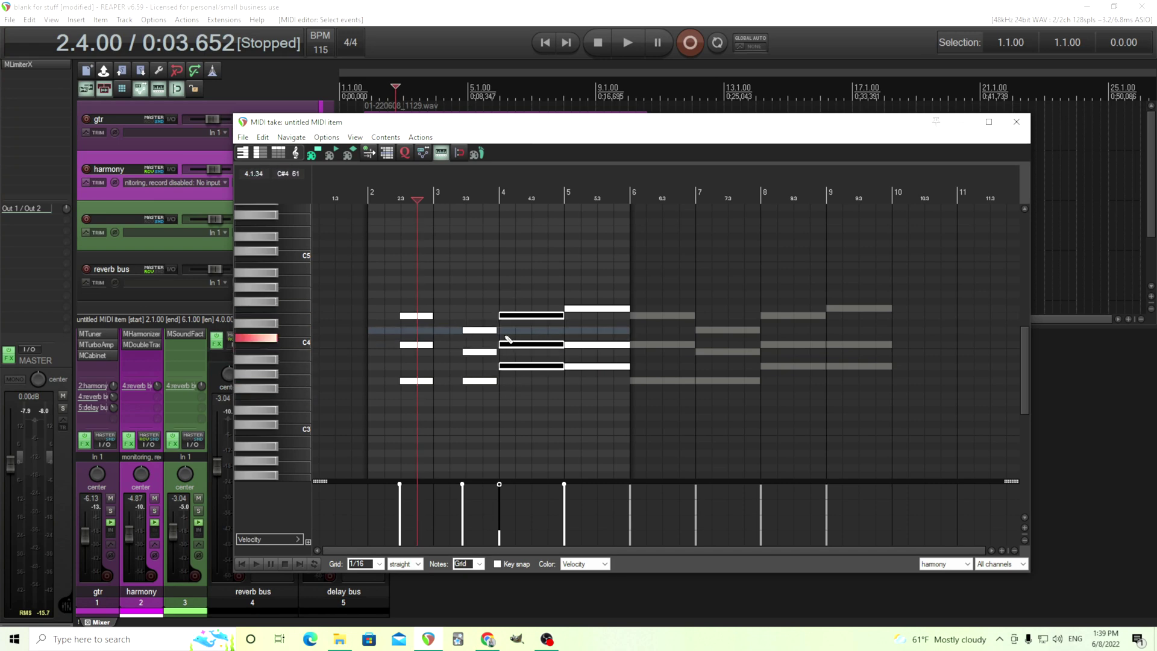
{"action": "left_click_drag", "start_coordinate": [504, 316], "coordinate": [533, 322]}
- Audition the trimmed harmony chords from 1.4.00, closing the MIDI editor during playback, and stop playback
{"action": "left_click", "coordinate": [363, 90]}
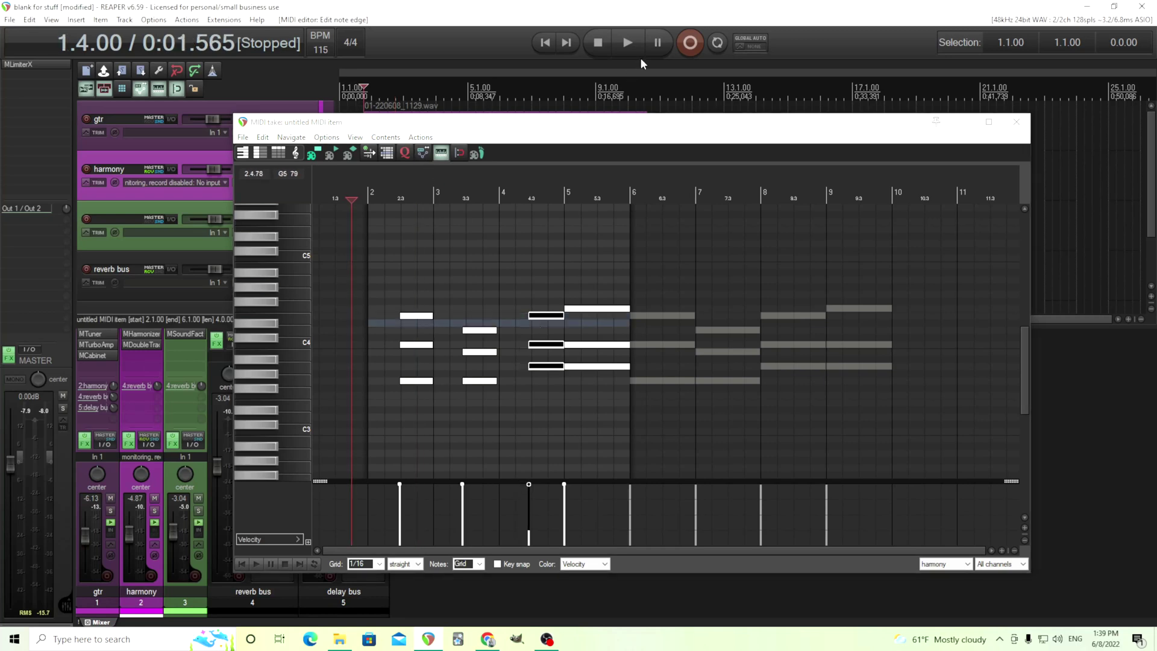
{"action": "left_click", "coordinate": [627, 43]}
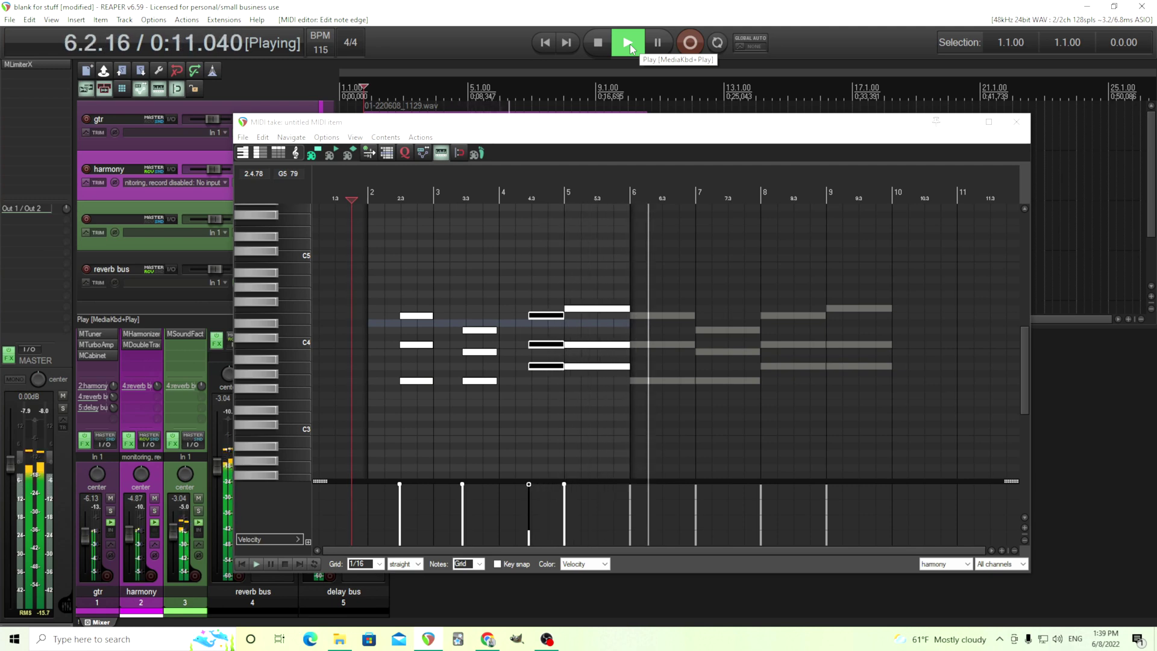
{"action": "left_click", "coordinate": [1023, 124]}
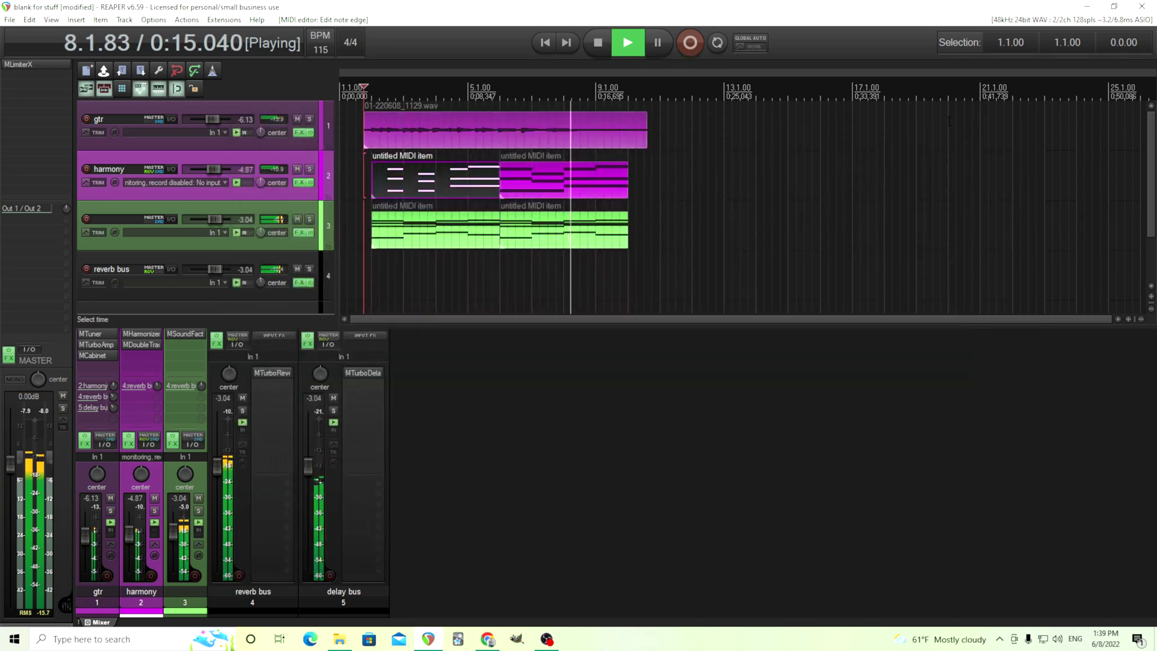
{"action": "left_click", "coordinate": [603, 46]}
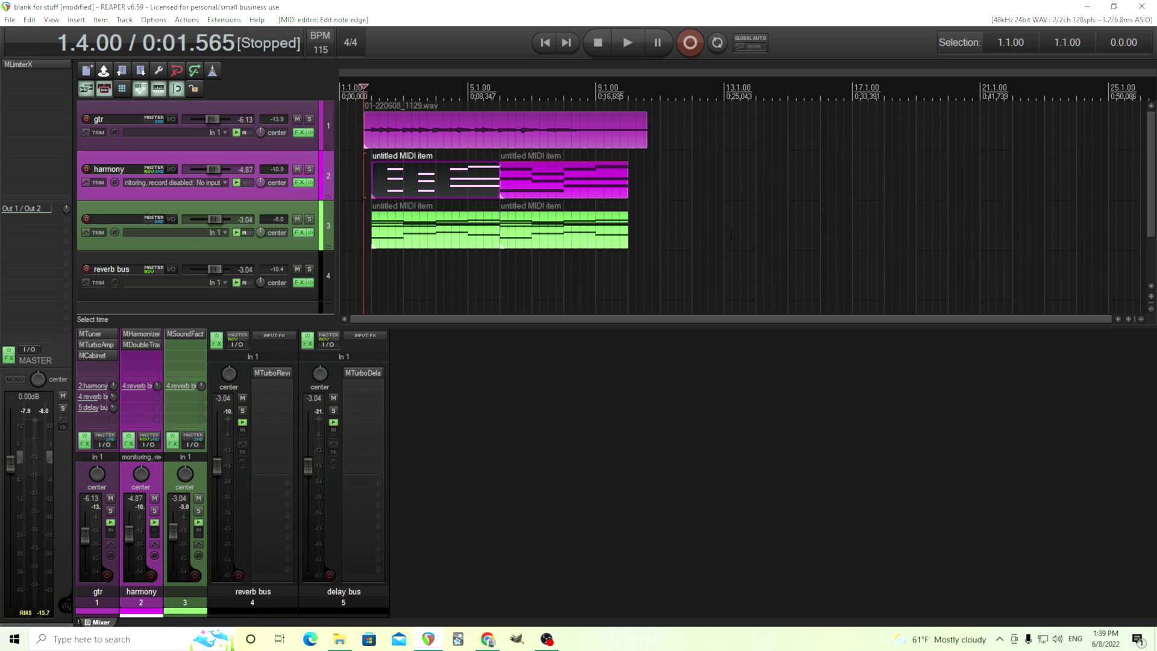
- View the chords in the second harmony MIDI item and close the editor
{"action": "double_click", "coordinate": [542, 187]}
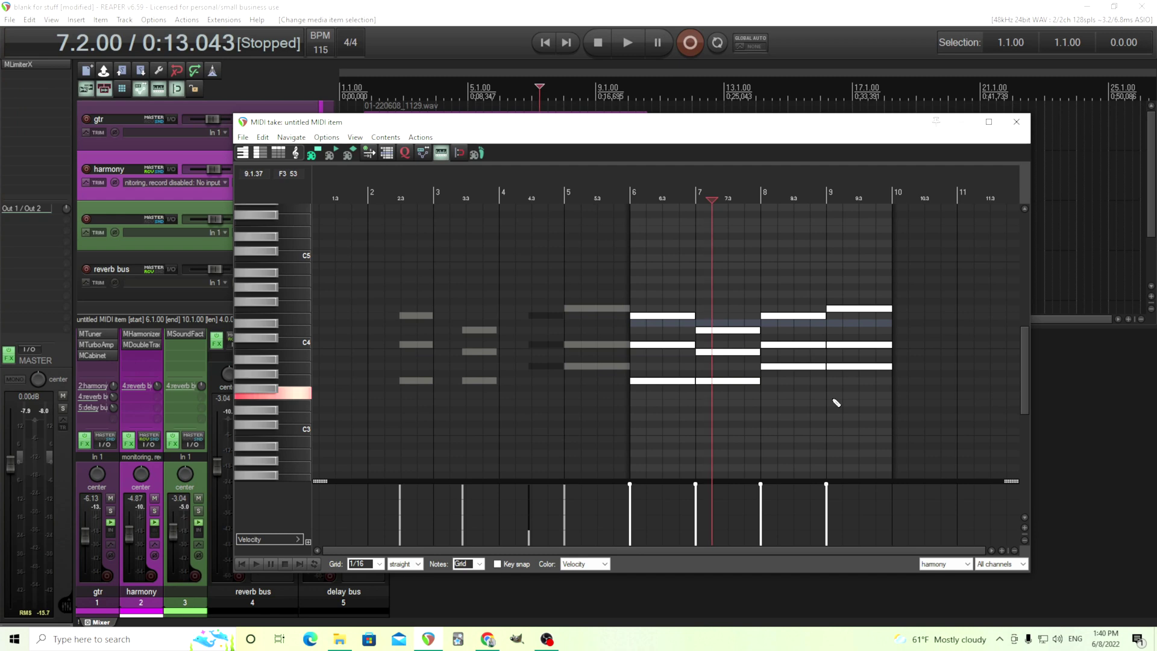
{"action": "left_click", "coordinate": [1015, 121]}
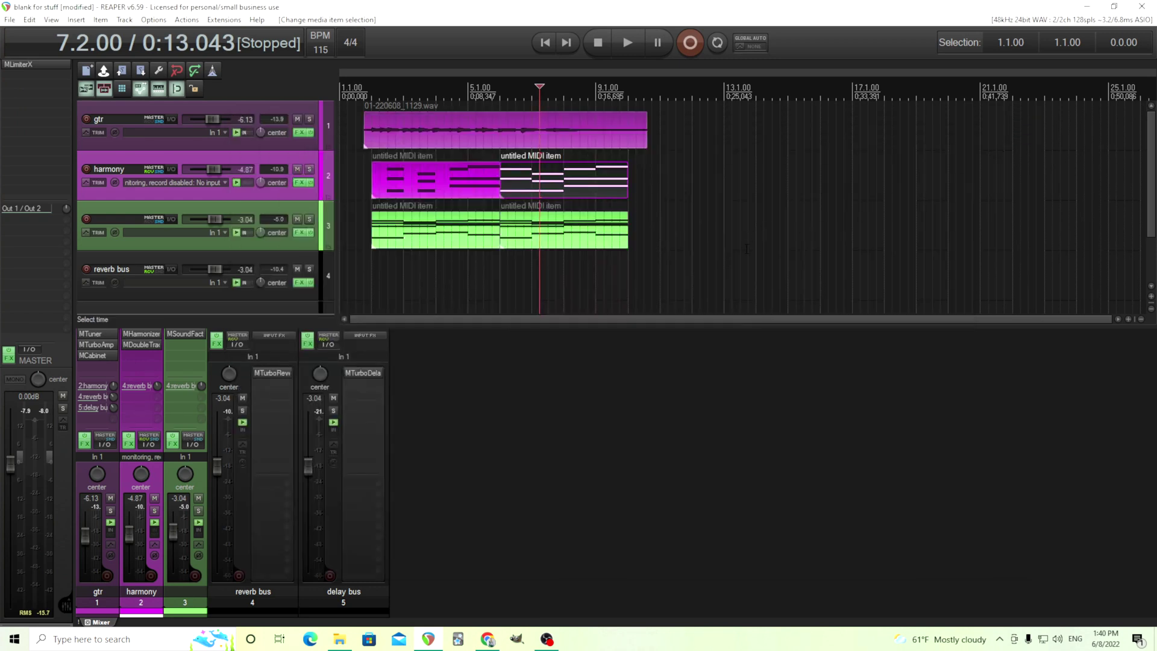